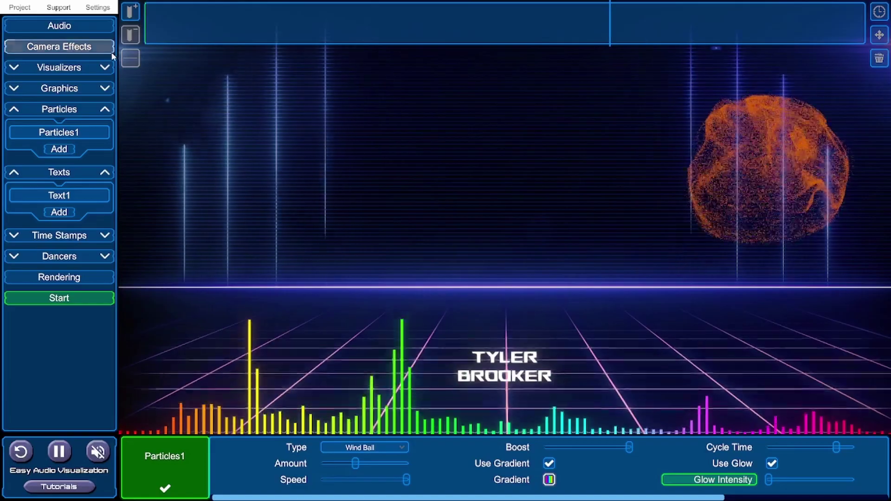
Create a new project and discard the unsaved changes of the current one
click(19, 10)
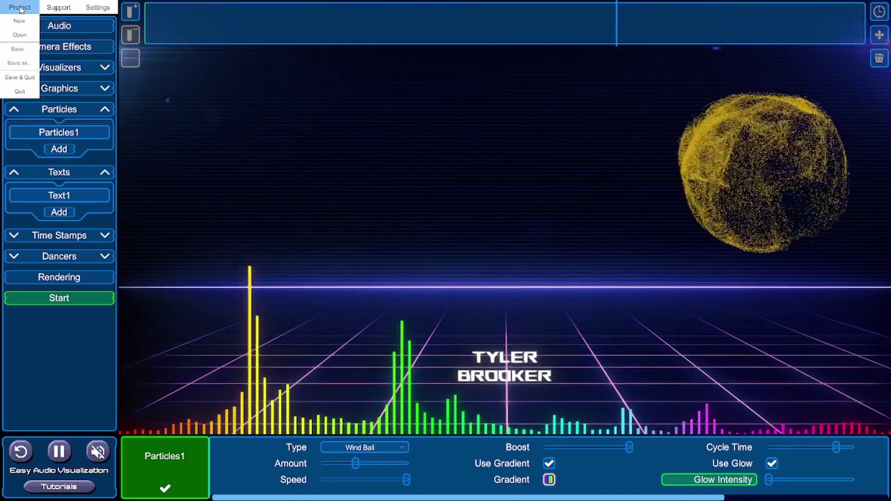
click(16, 25)
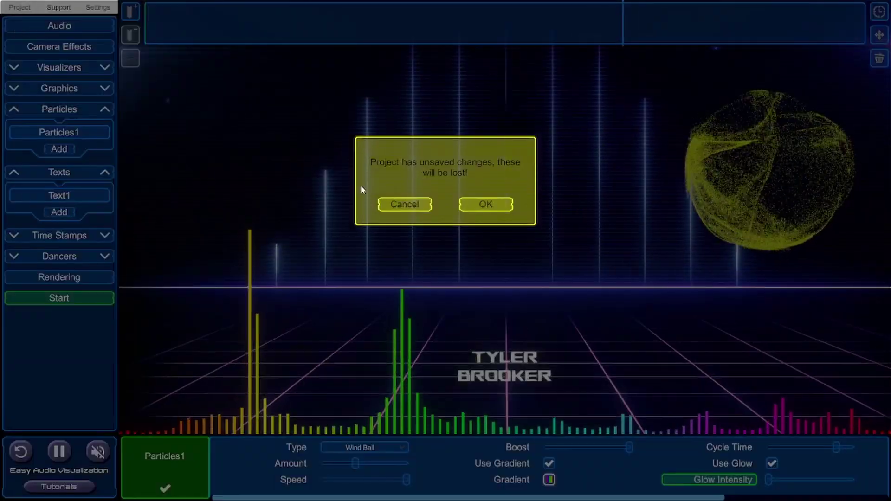
click(485, 203)
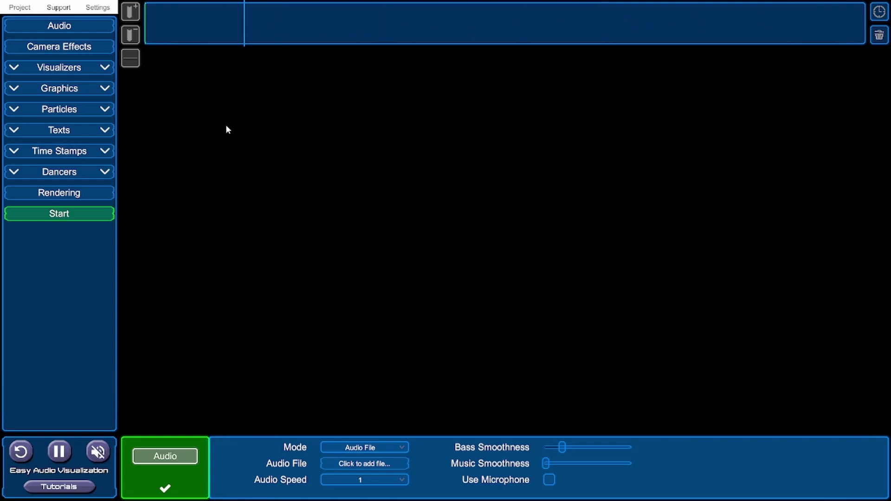
Load an audio file from the computer into the project's Audio settings
click(78, 33)
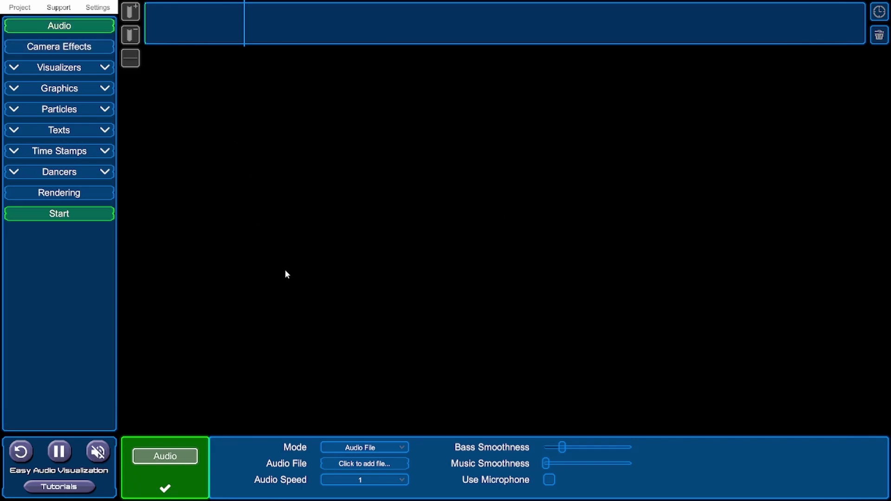
click(364, 464)
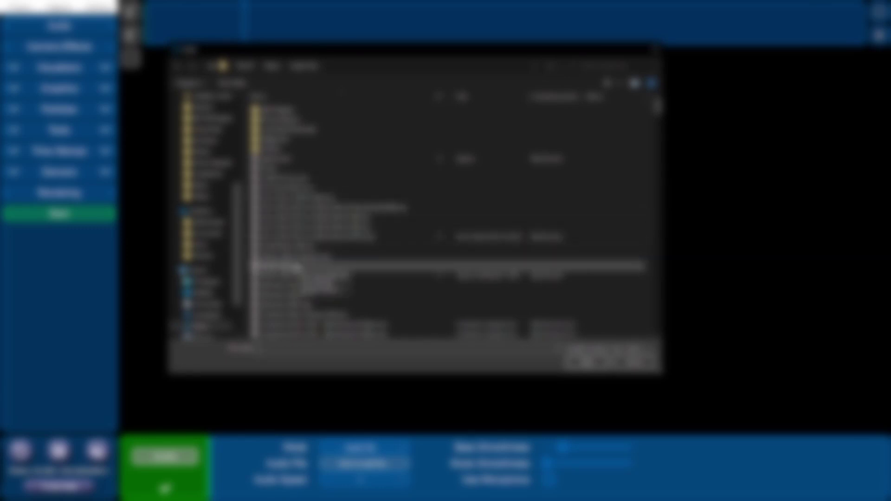
double_click(381, 222)
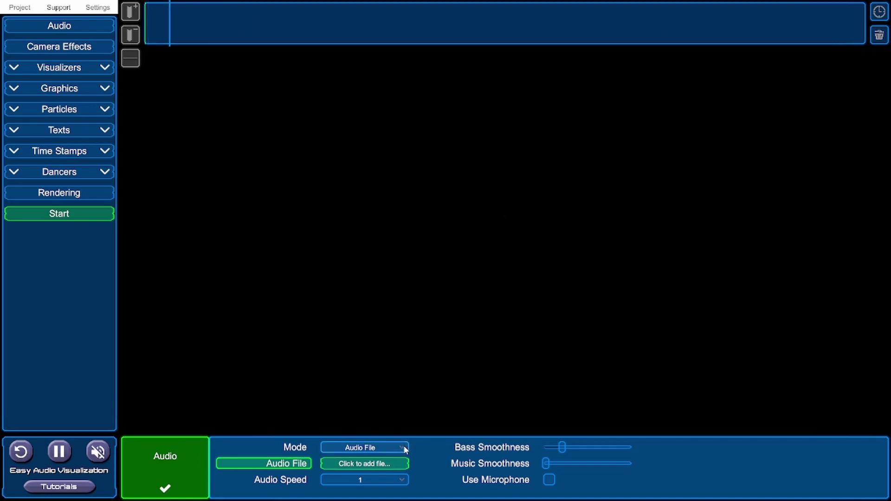
Try audio speeds of 1.5 and 0.75
click(398, 481)
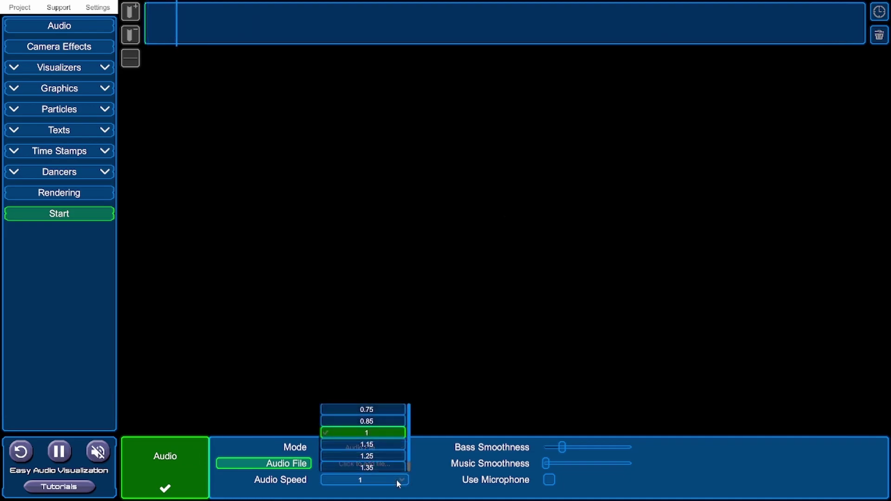
scroll(383, 453, down, 1)
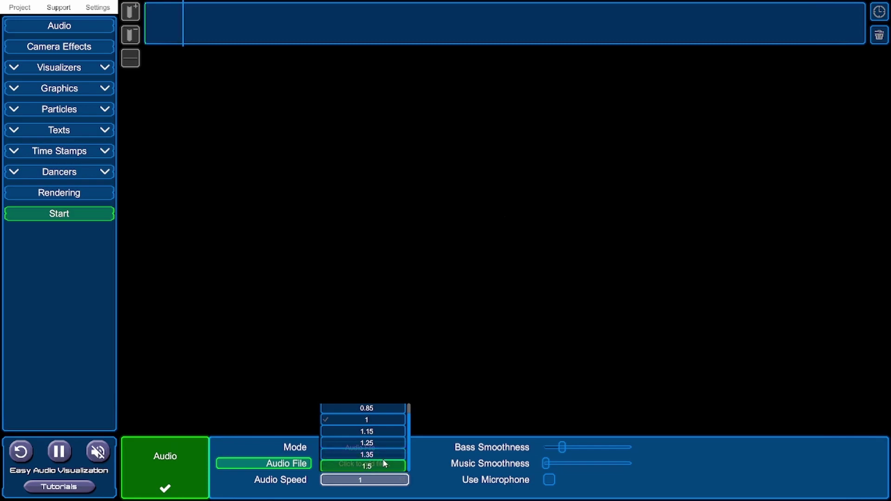
click(381, 465)
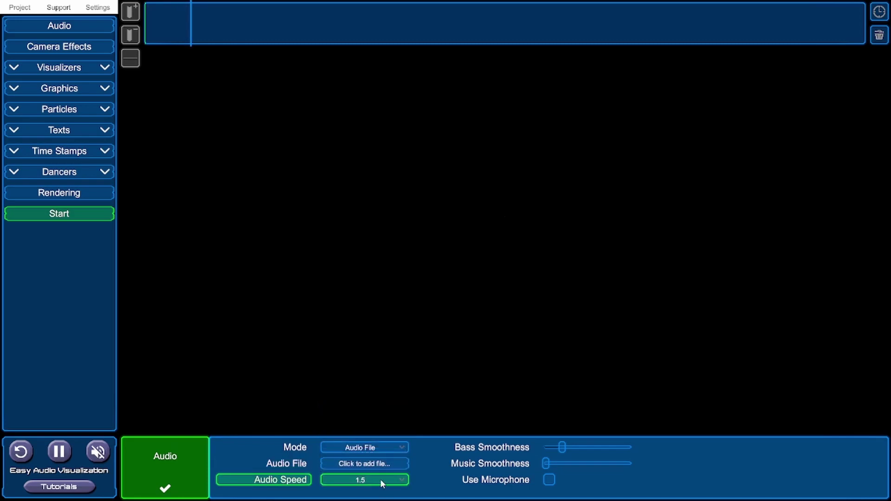
click(380, 479)
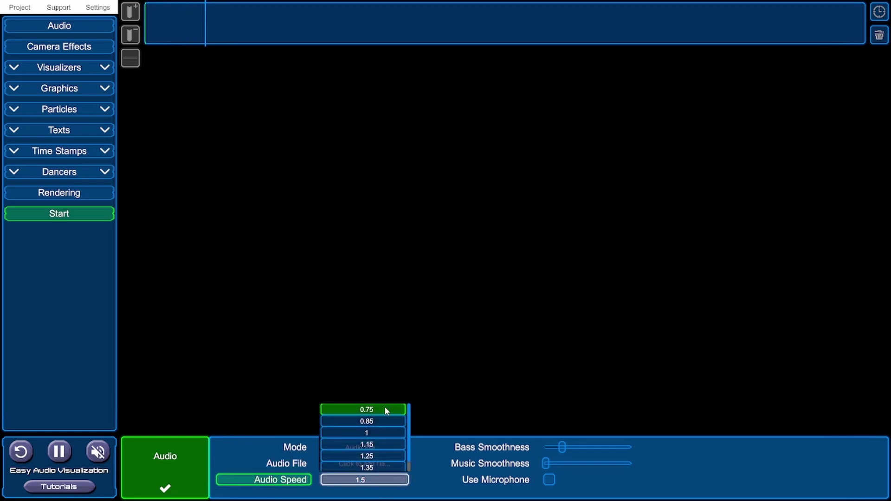
click(384, 408)
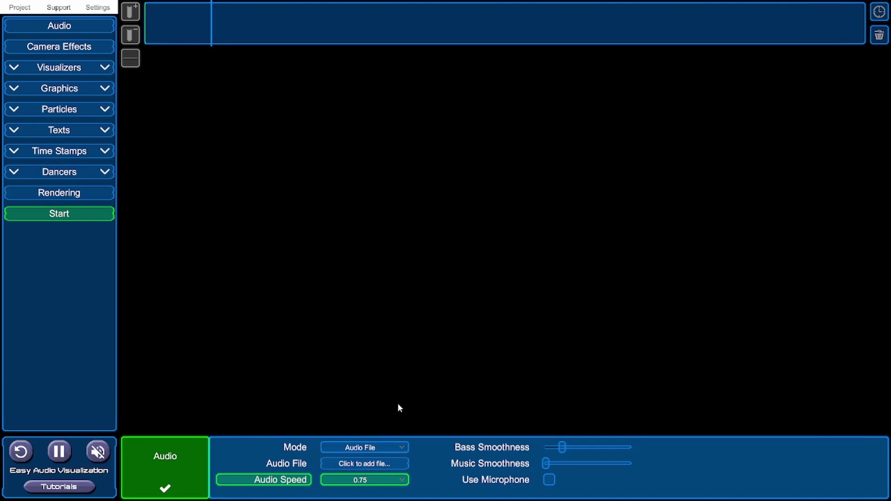
Set the audio speed to 1, lower the bass smoothness to near its minimum and raise the music smoothness slightly
click(378, 480)
click(385, 438)
drag(562, 447, 573, 465)
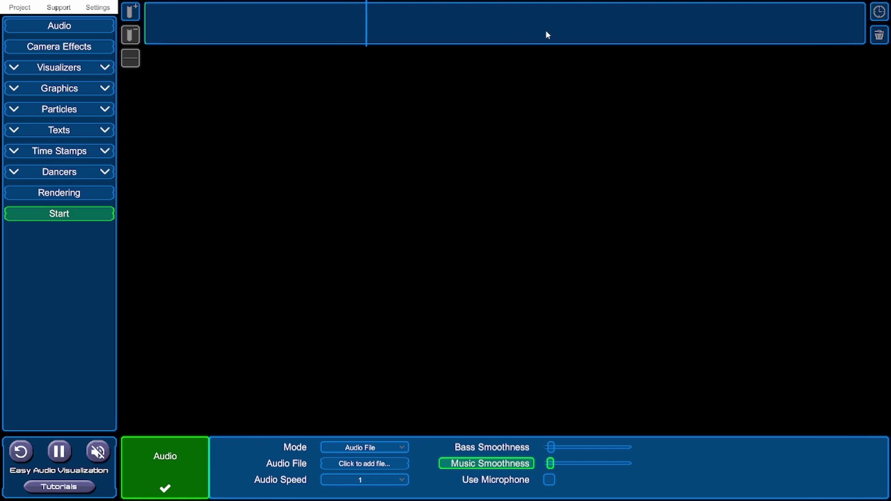
click(879, 16)
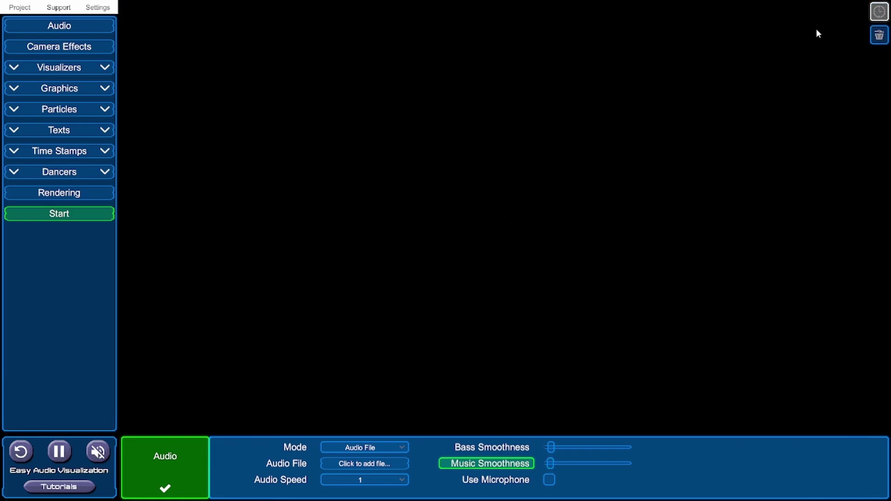
click(878, 12)
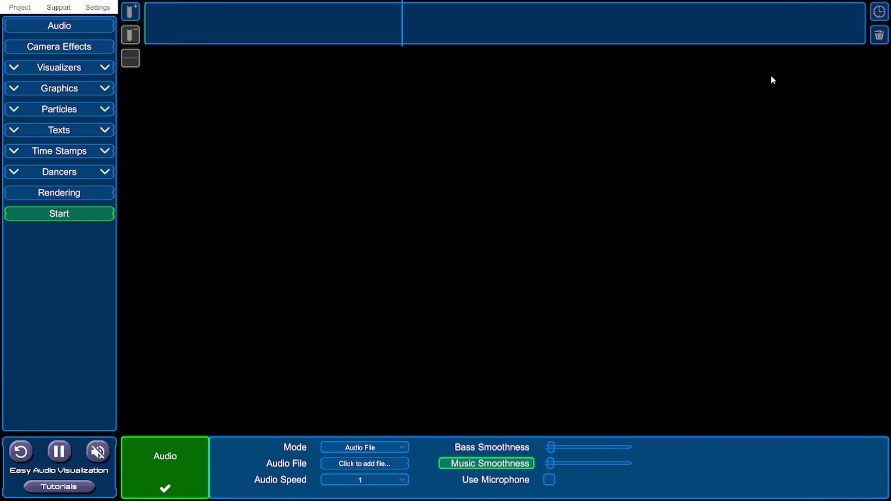
click(879, 35)
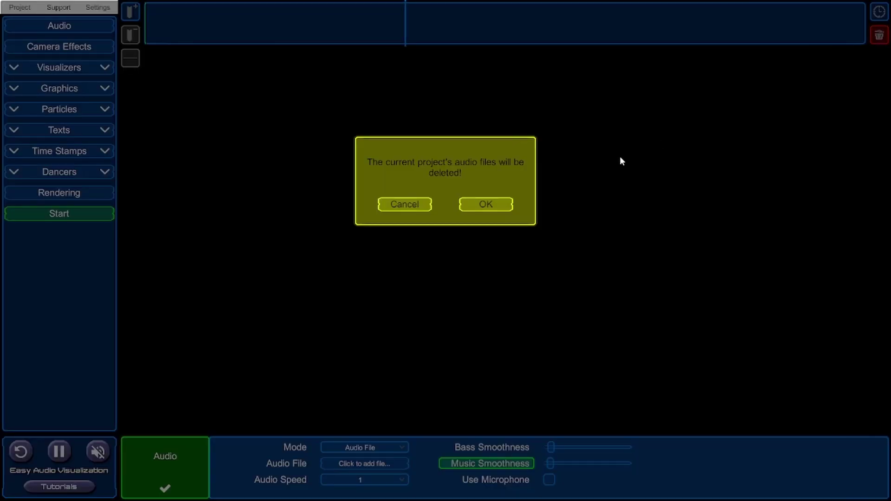
click(403, 205)
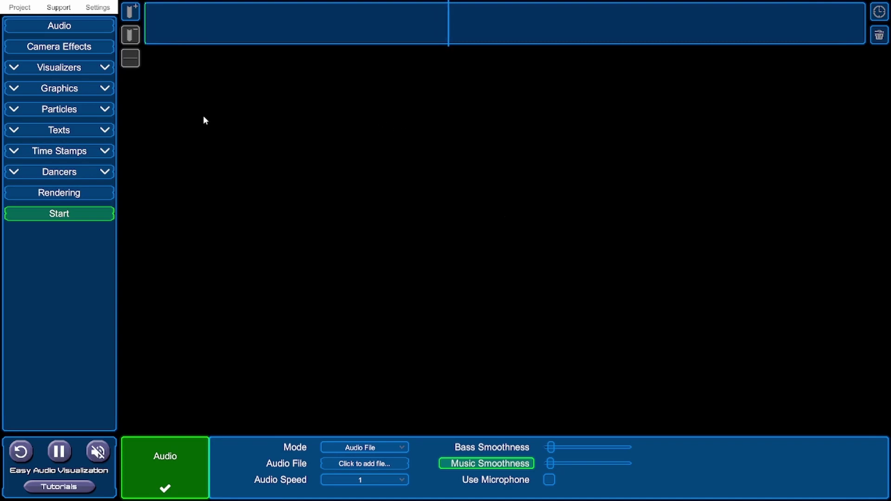
Add a graphic to the scene and load an image or video file from the computer into it
click(85, 90)
click(67, 111)
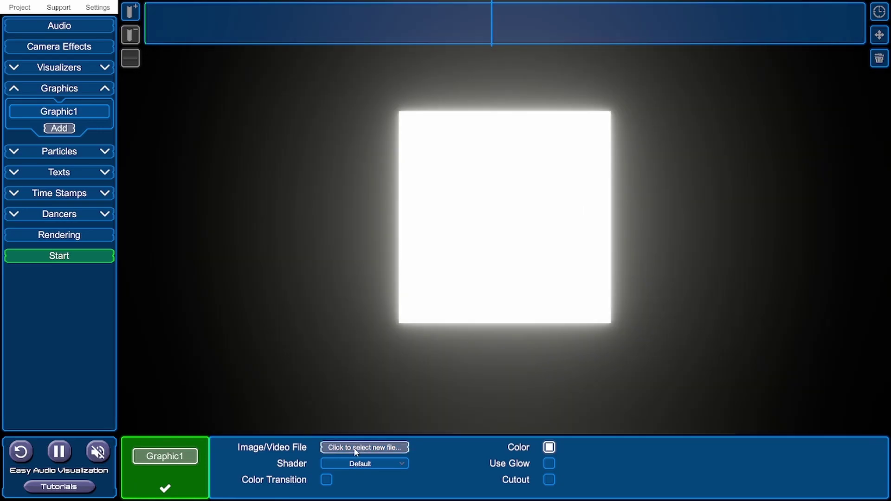
click(355, 448)
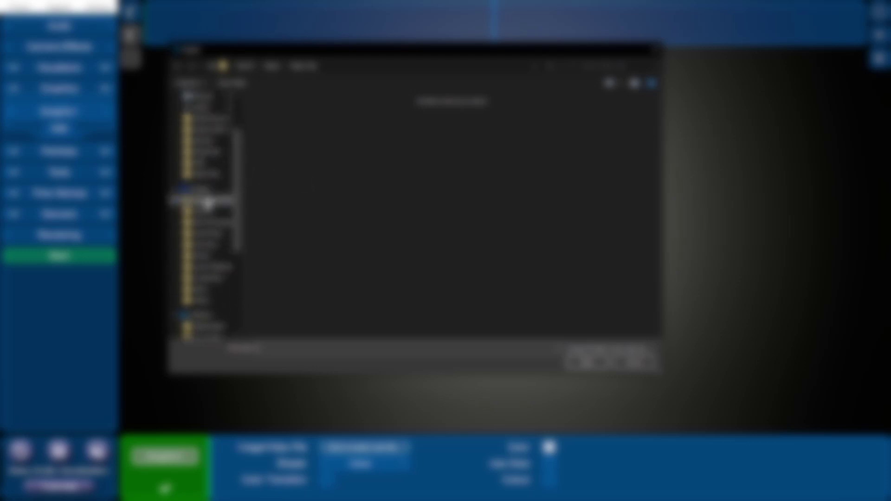
scroll(202, 179, up, 2)
click(200, 150)
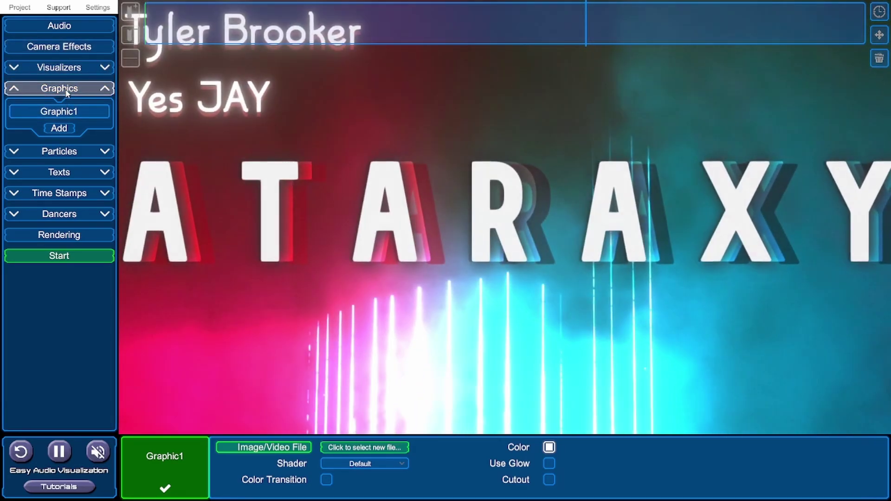
click(60, 88)
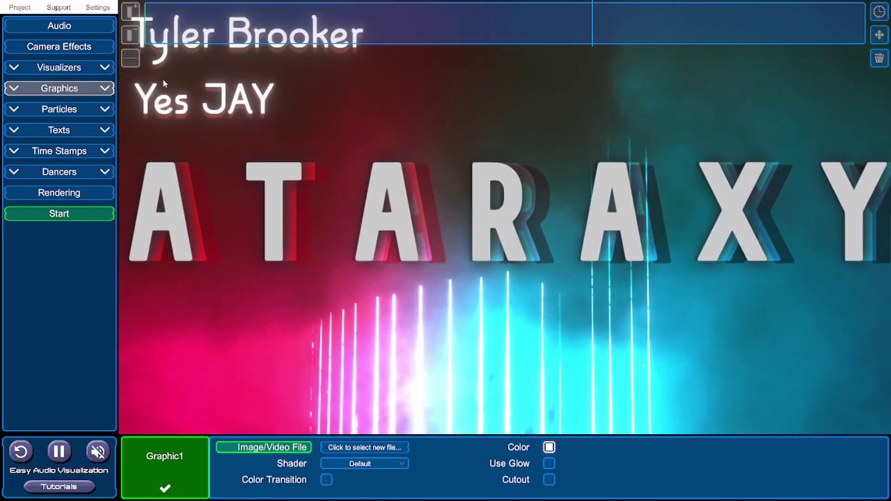
In the Camera Effects, lower the light brightness to about a quarter and reduce the light flickering
click(70, 48)
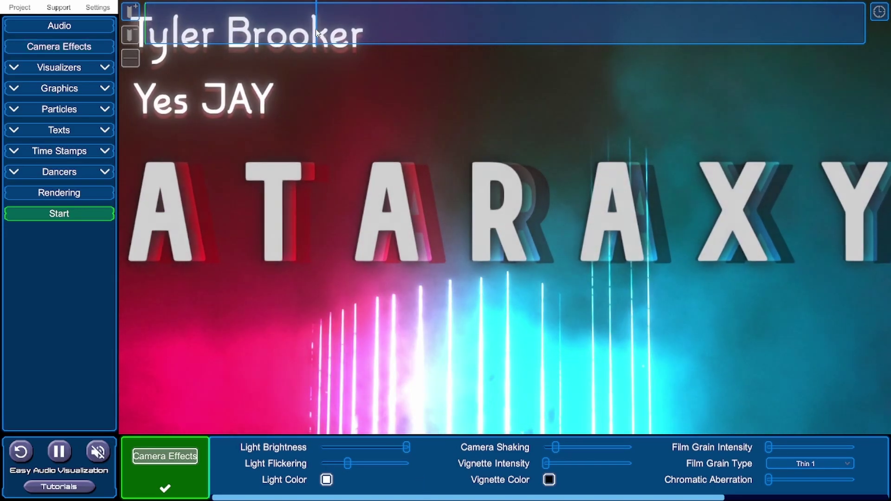
click(318, 28)
click(358, 31)
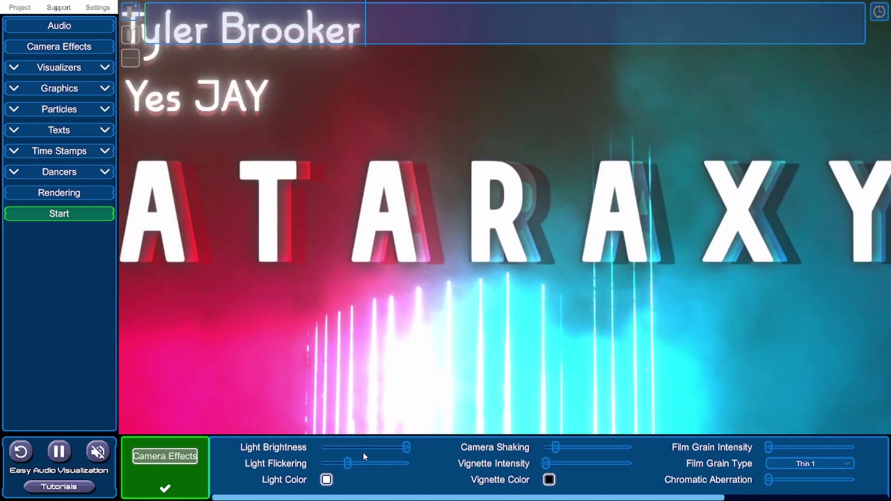
drag(406, 447, 332, 463)
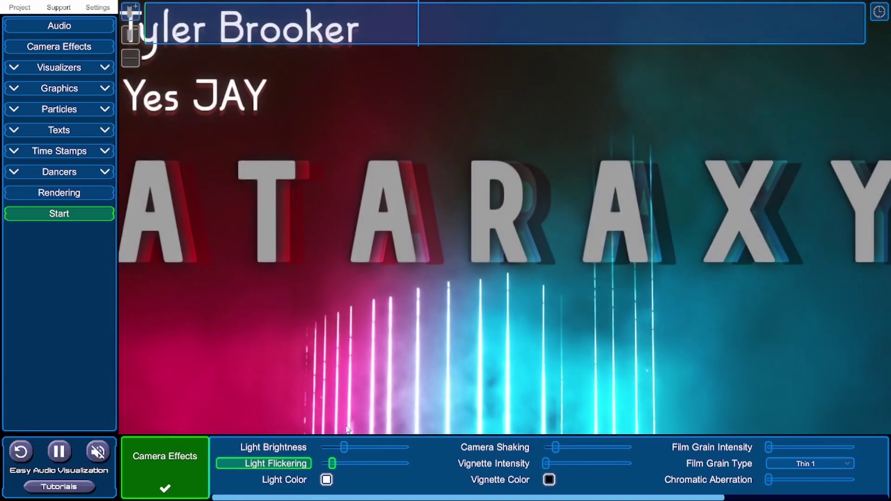
Try a red light color for the camera effects and return it to white
click(327, 479)
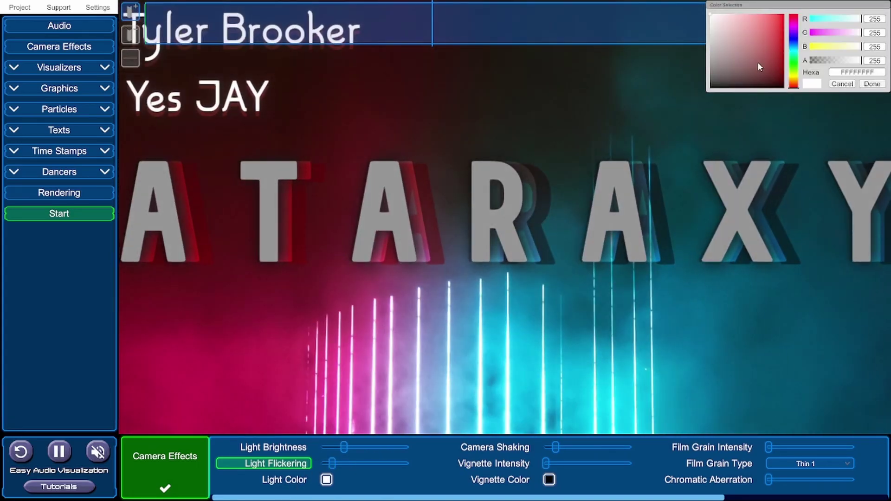
drag(757, 62, 792, 16)
click(712, 15)
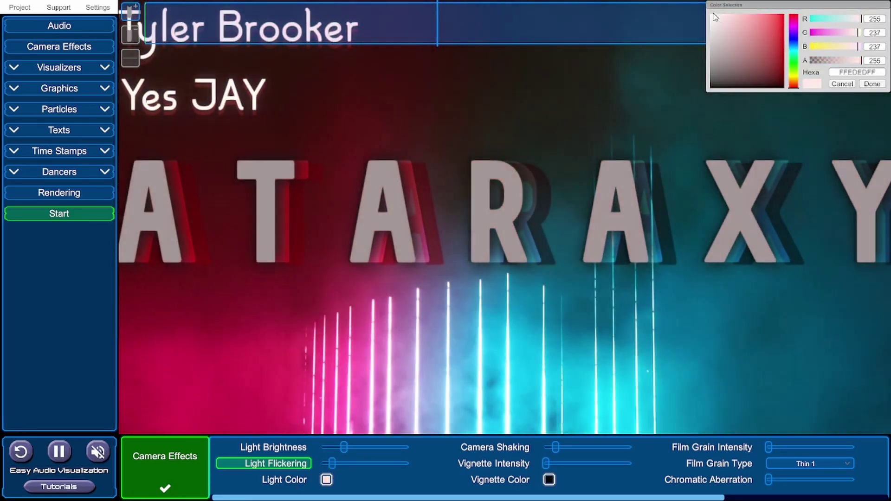
click(872, 84)
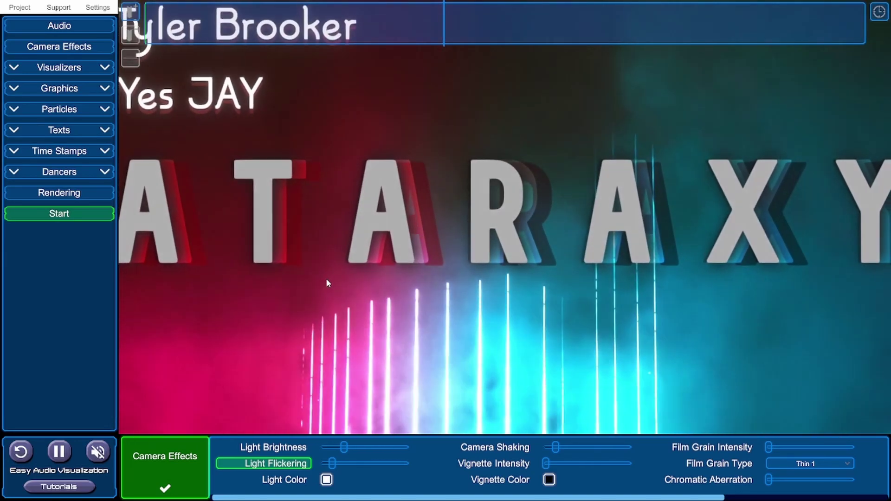
Reduce the camera shaking to near its minimum
drag(555, 446, 551, 447)
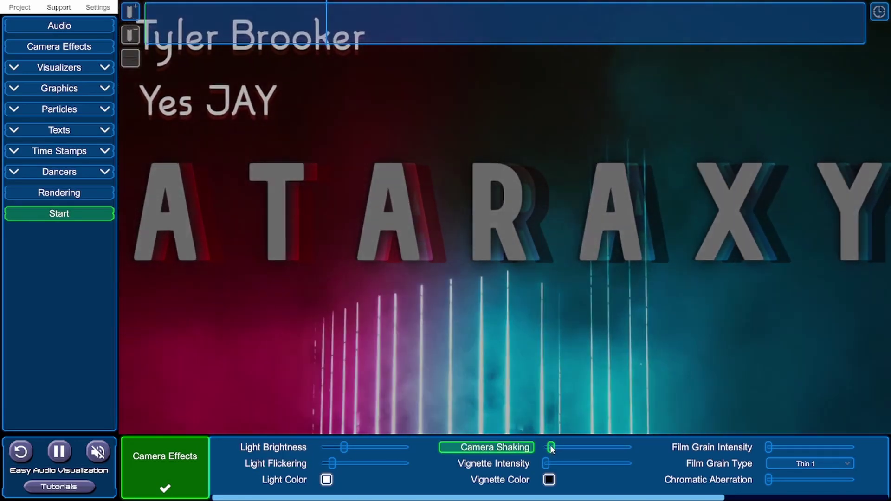
mouse_move(557, 447)
mouse_down()
mouse_move(611, 450)
mouse_move(544, 450)
mouse_up()
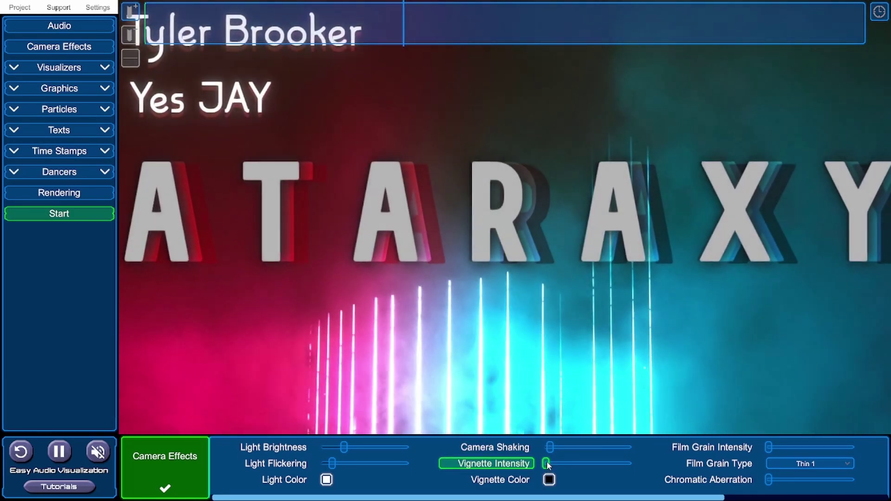
Try a strong vignette with its color set to pure red, FF0000FF
drag(547, 463, 600, 467)
click(549, 480)
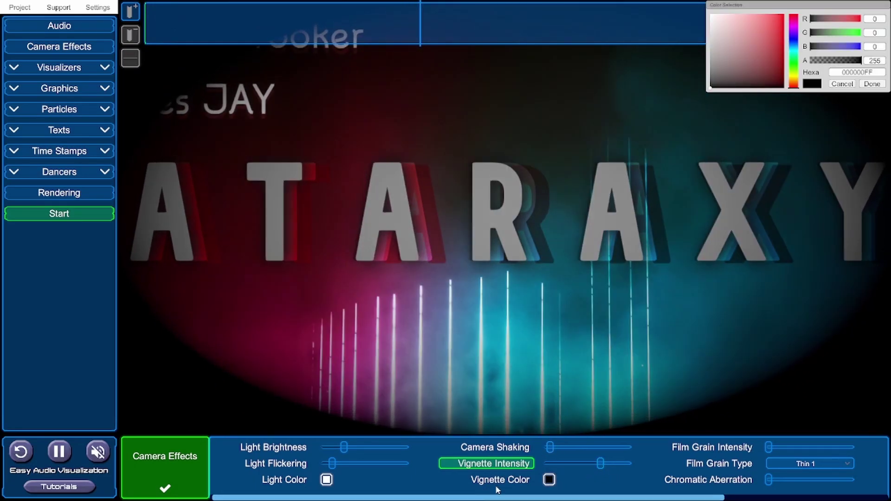
drag(755, 63, 802, 8)
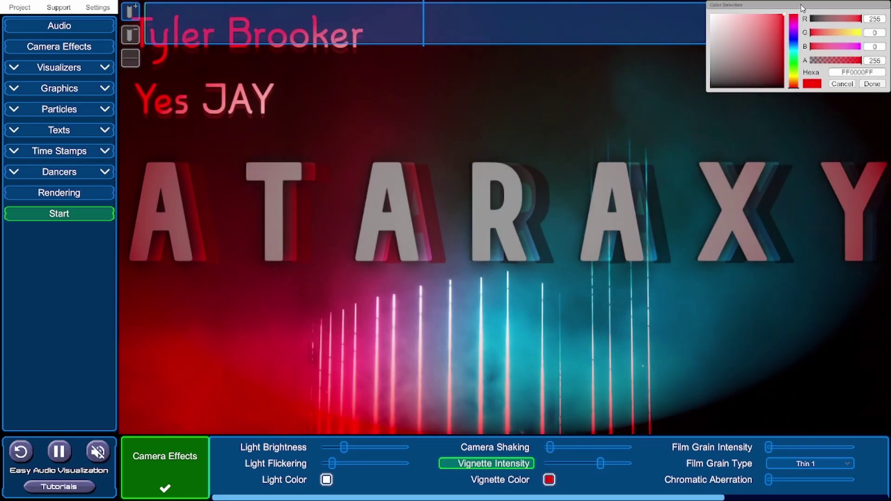
click(869, 84)
Try film grain at full intensity with the Large 2 type, and return the type to Thin 1
scroll(603, 464, right, 3)
drag(579, 447, 663, 448)
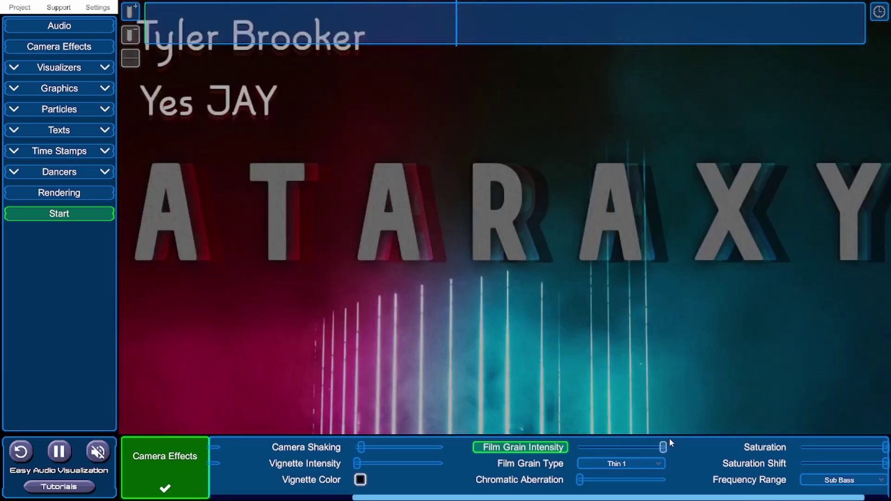
scroll(638, 427, down, 2)
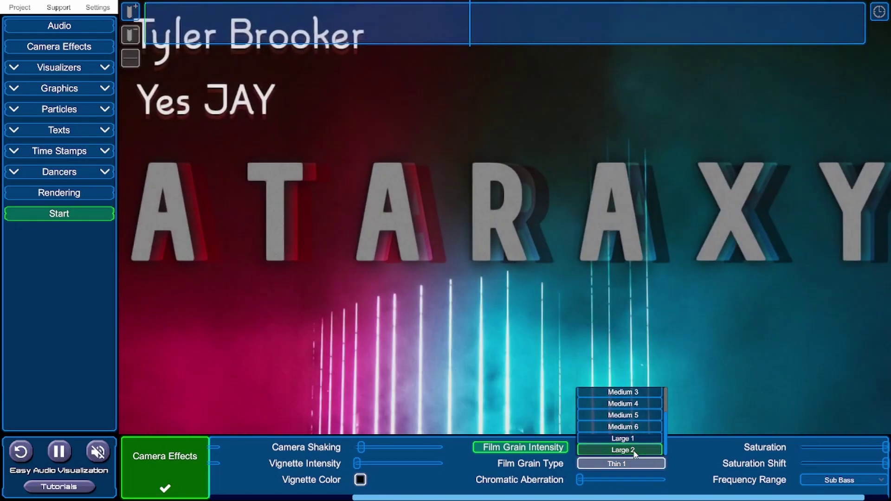
click(624, 450)
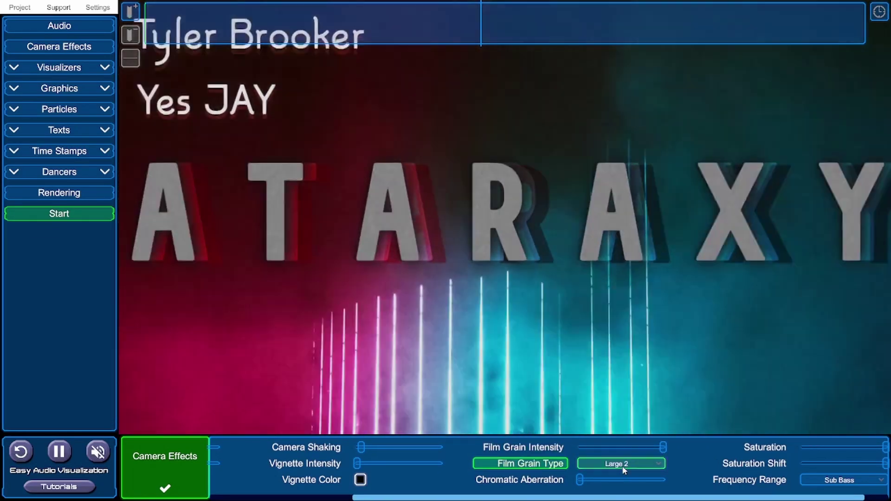
click(622, 464)
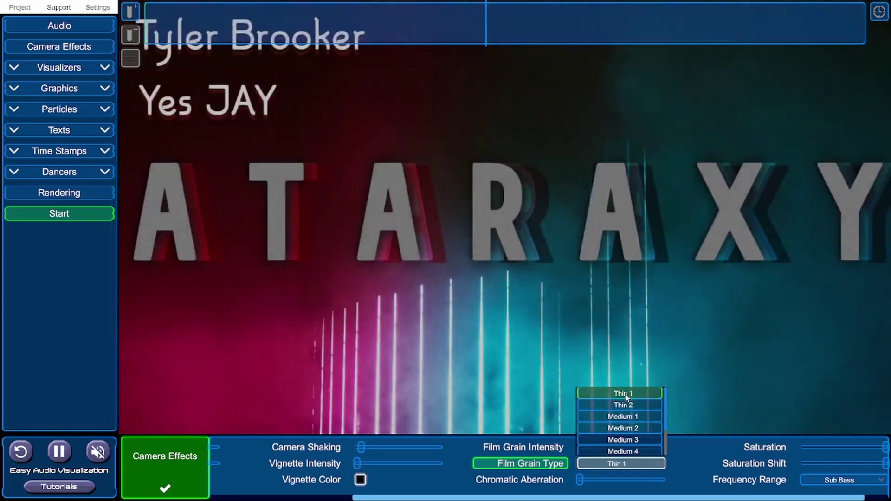
click(623, 394)
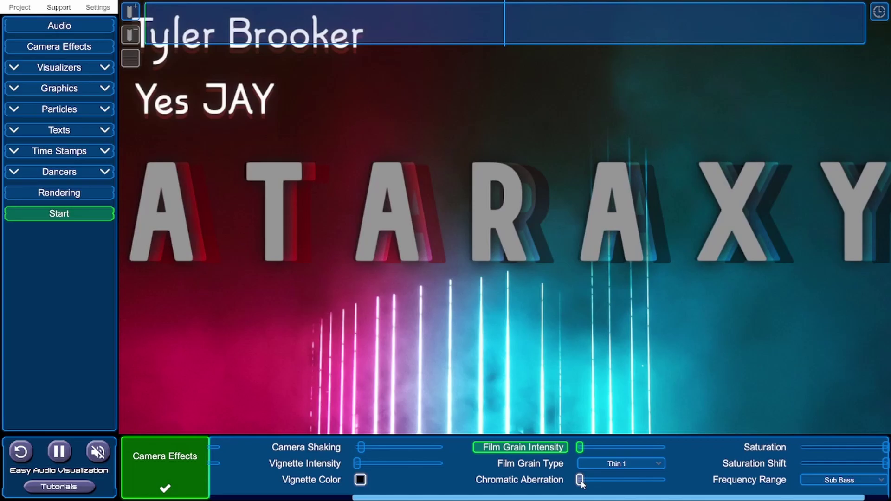
Try moderate chromatic aberration and a saturation adjustment on the camera effects, keeping Sub Bass as the frequency range
drag(581, 485, 605, 481)
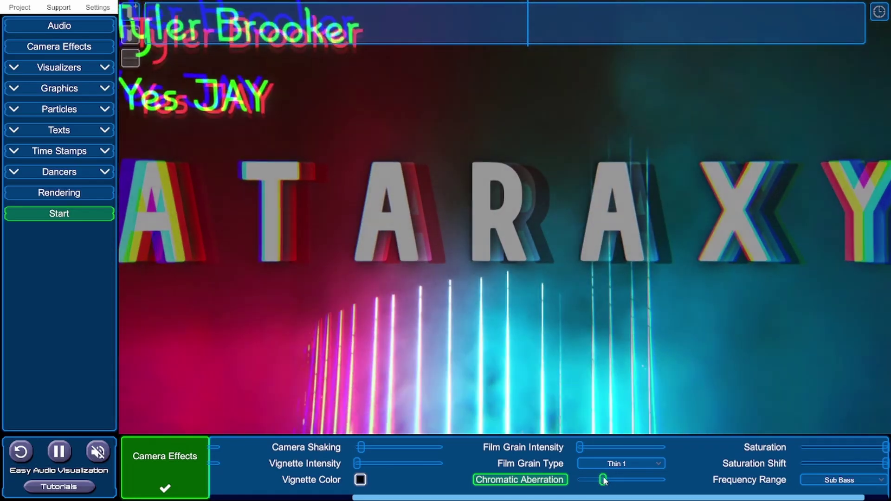
drag(885, 447, 859, 465)
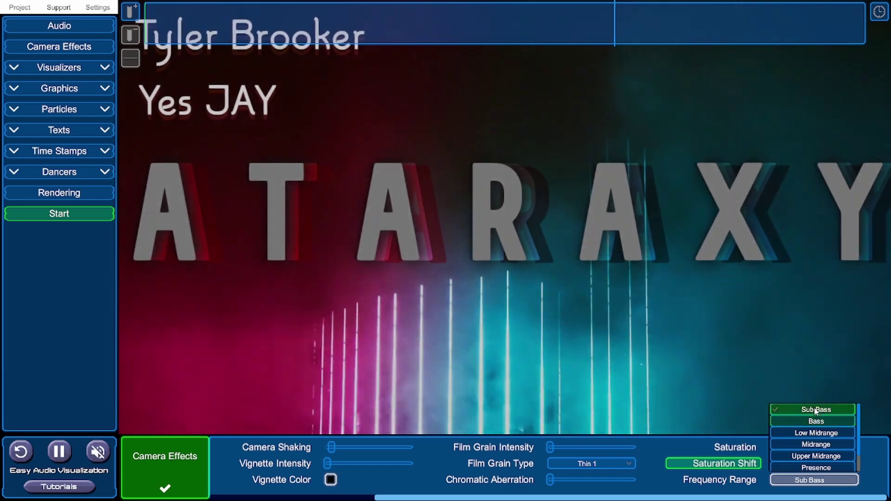
click(816, 410)
Replay from an earlier point, try Bass, Midrange and a higher frequency range for the camera effects, and return to Sub Bass
drag(495, 34, 319, 34)
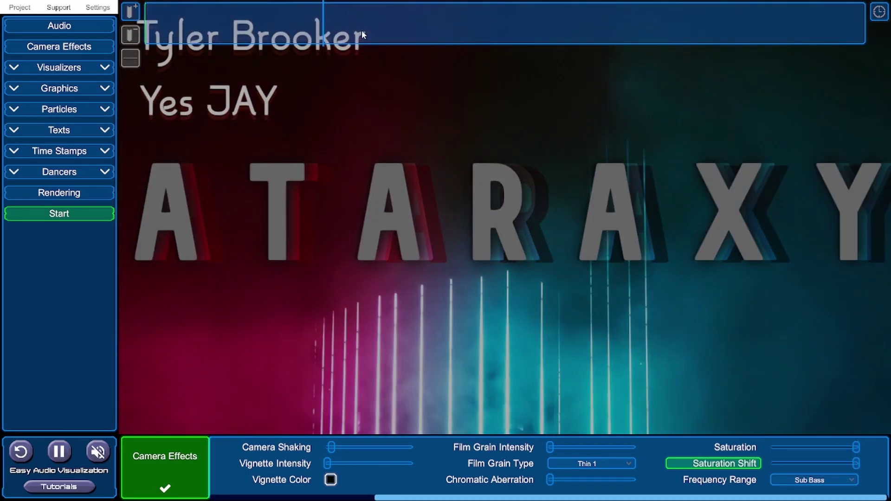
click(361, 29)
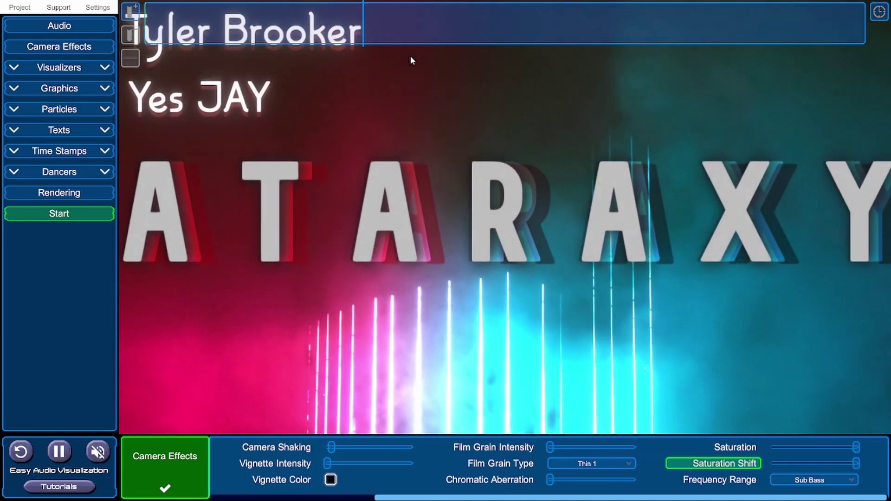
click(809, 481)
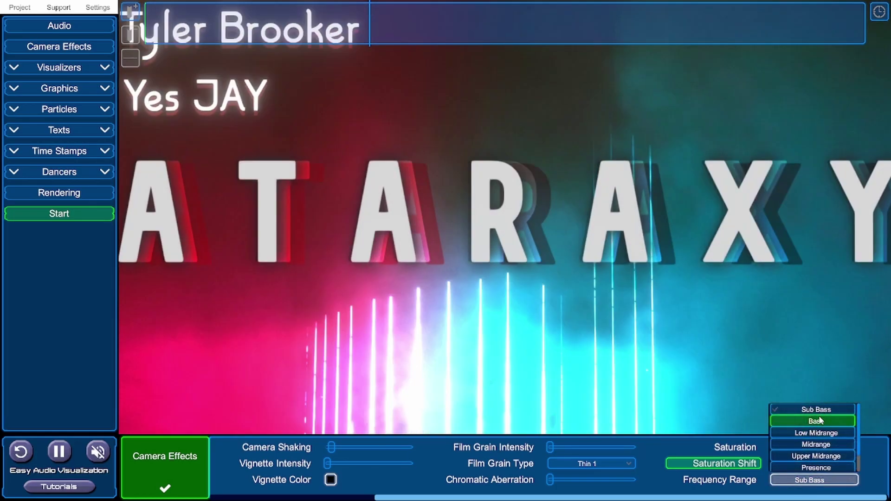
click(816, 421)
click(810, 480)
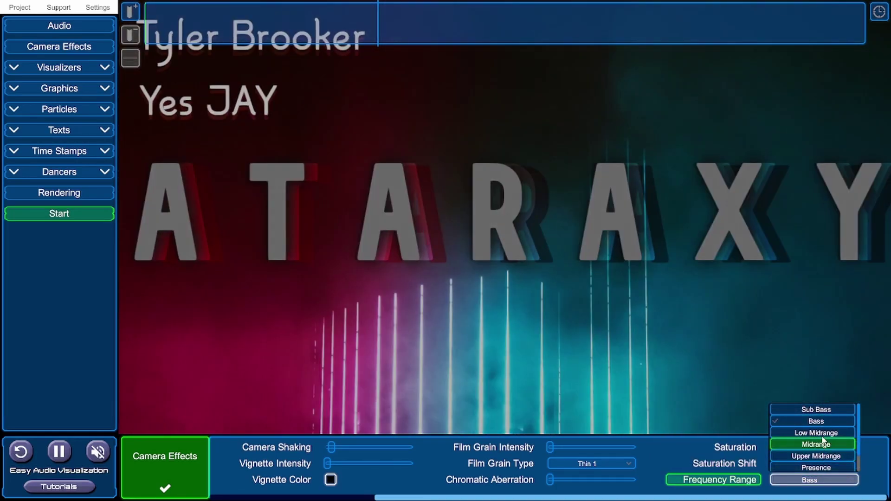
click(815, 444)
scroll(829, 457, down, 2)
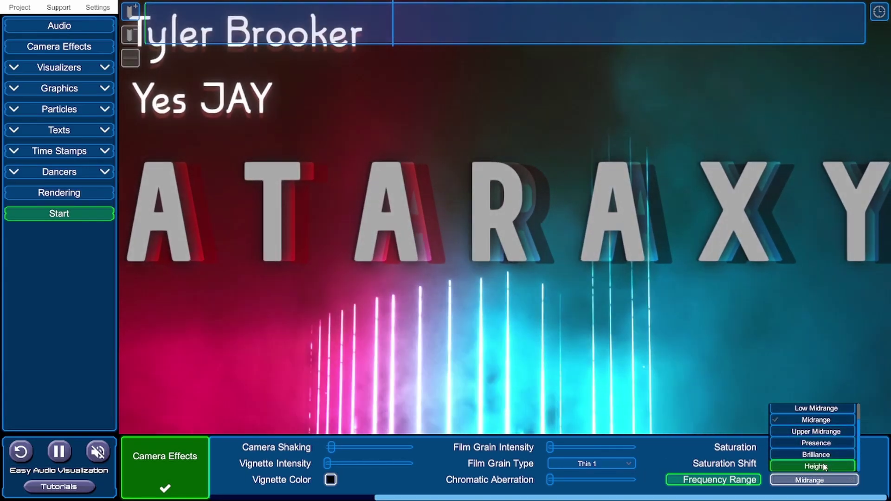
click(824, 466)
click(813, 479)
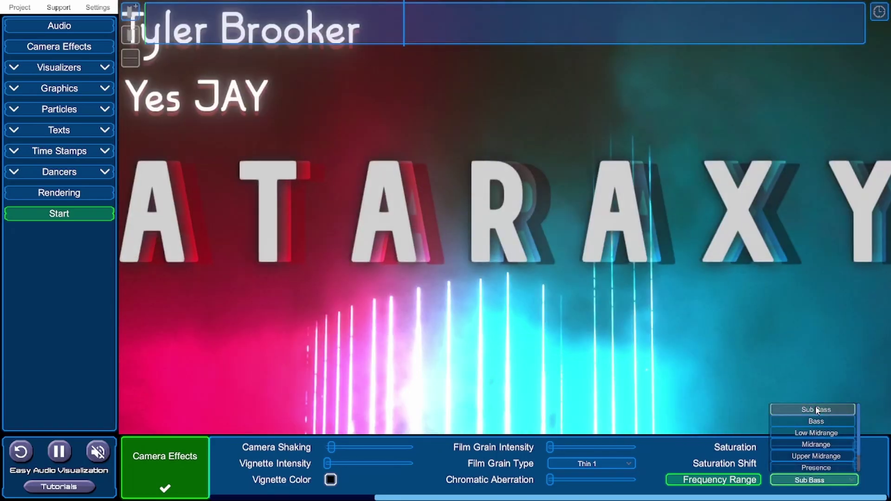
click(817, 410)
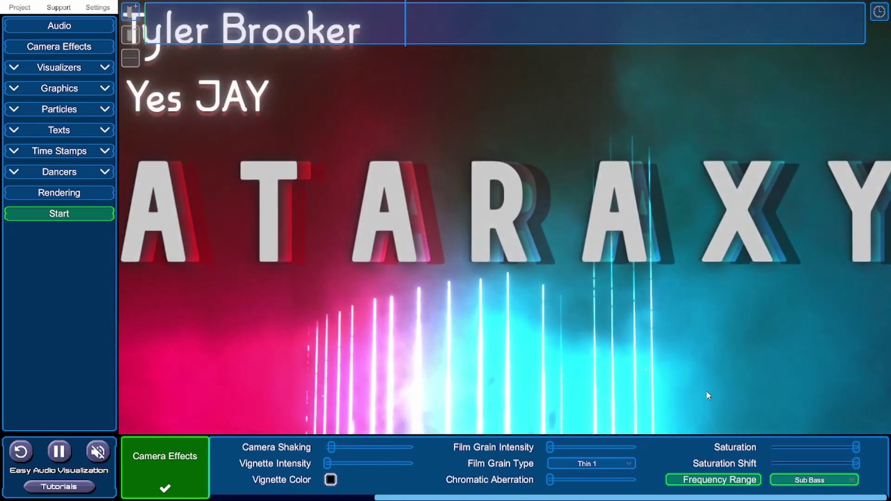
Set the light brightness to about two thirds, light flickering to its minimum and camera shaking to about one tenth
drag(663, 498, 499, 498)
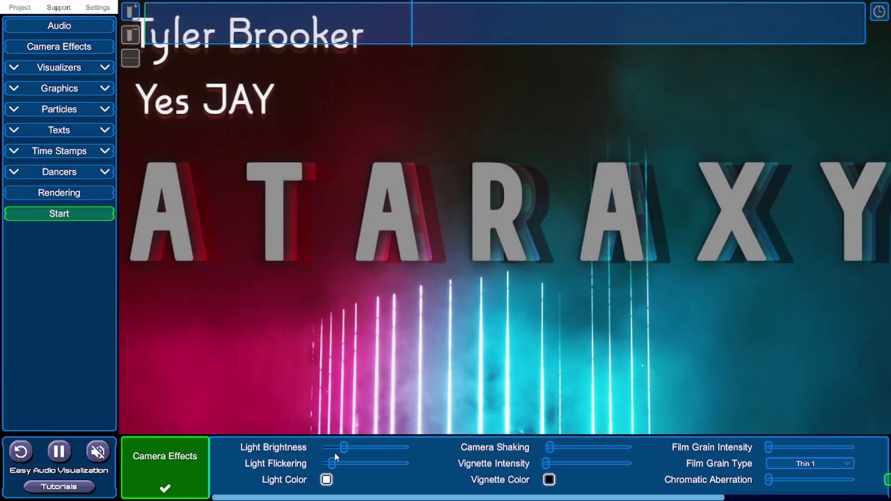
click(333, 449)
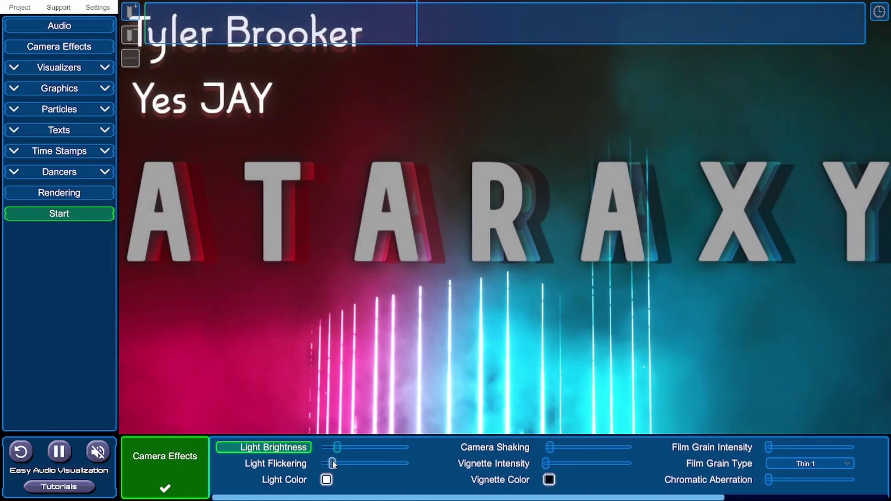
click(330, 463)
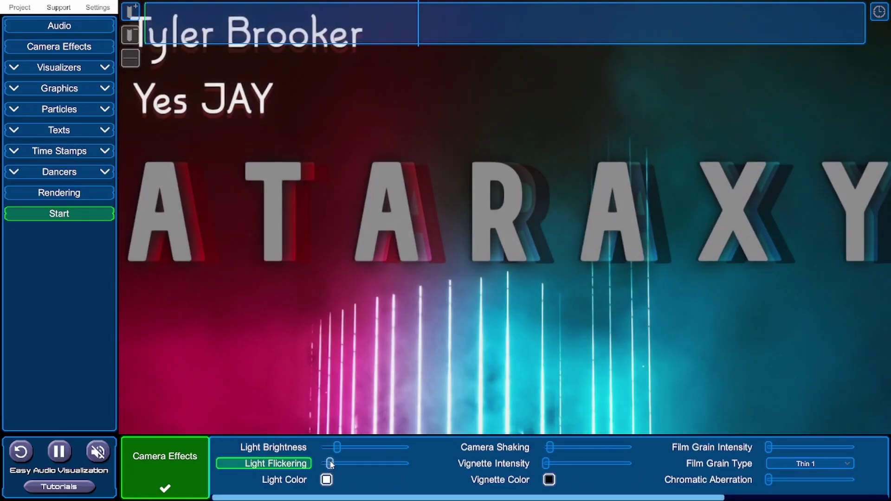
drag(337, 447, 380, 448)
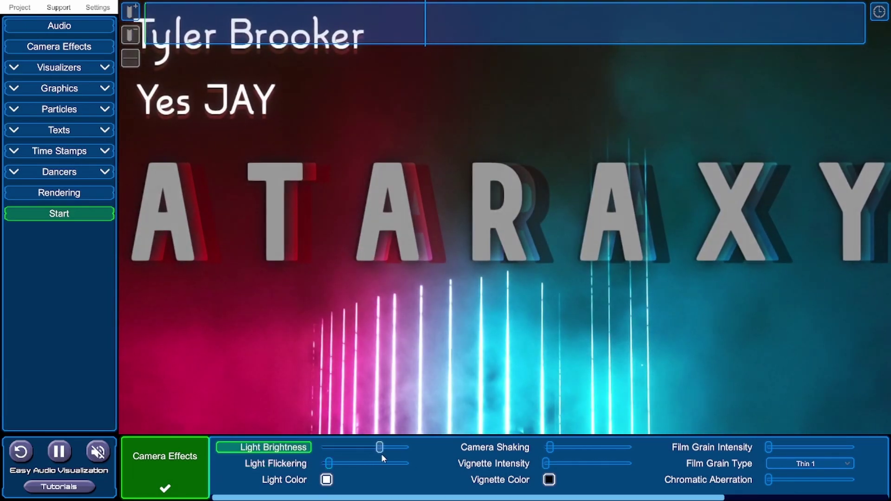
click(559, 447)
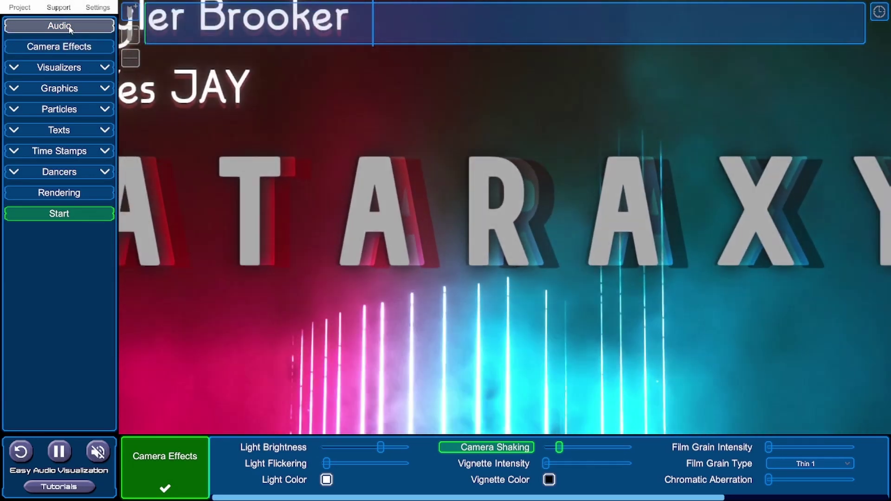
Raise the audio's bass smoothness to slightly above the middle of its range
click(94, 29)
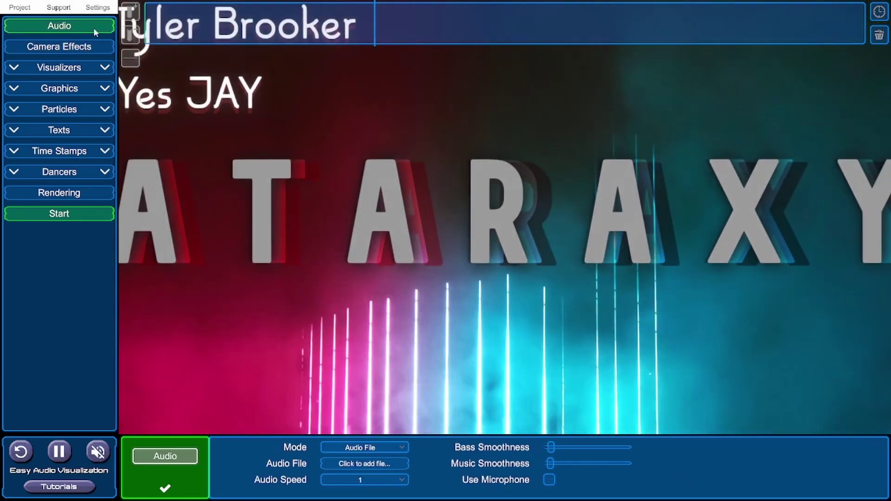
drag(551, 447, 595, 451)
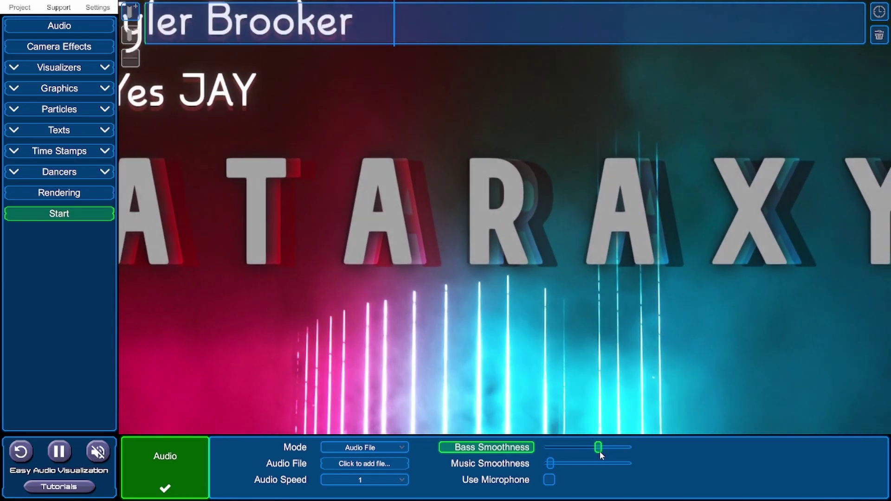
Delete the existing background graphic, Graphic1, from the project
click(93, 88)
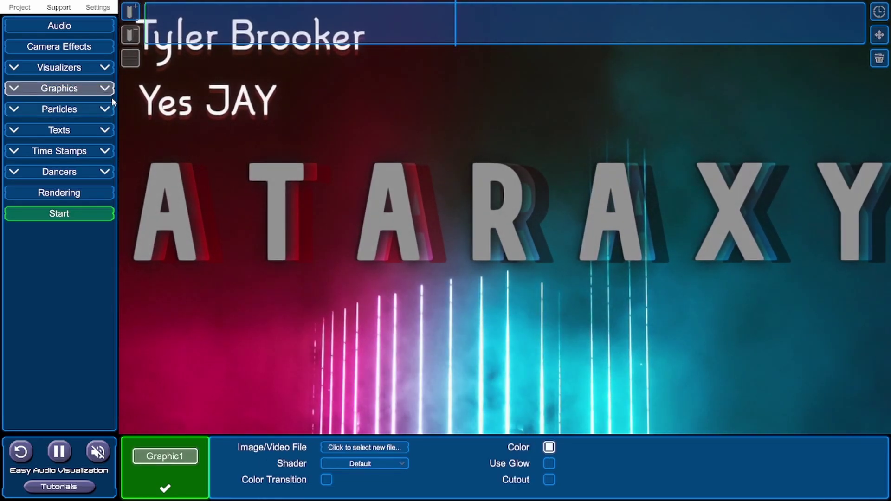
click(86, 88)
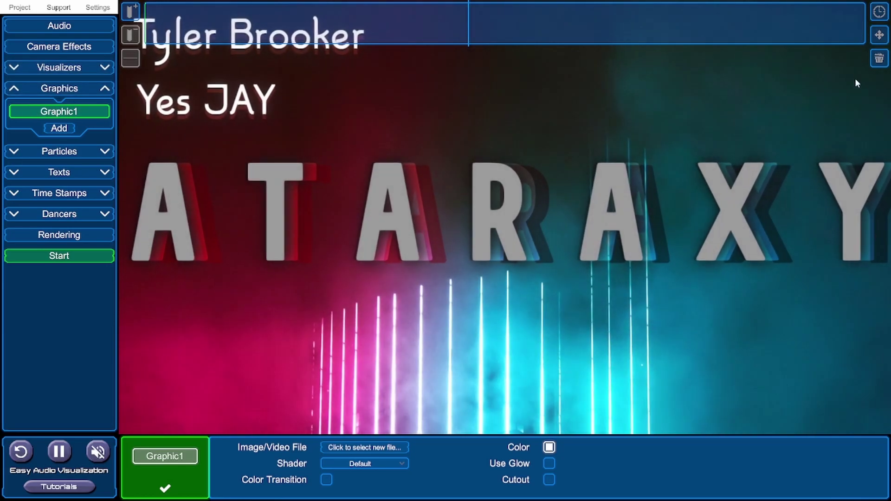
click(879, 60)
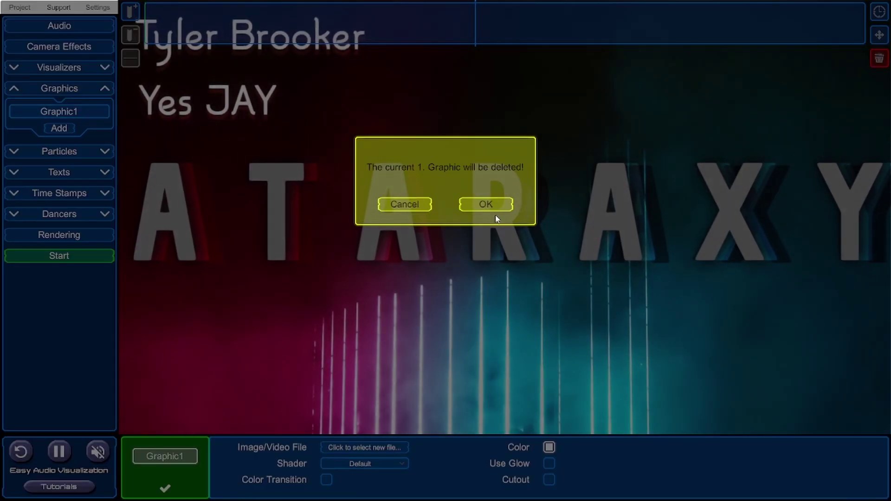
click(486, 206)
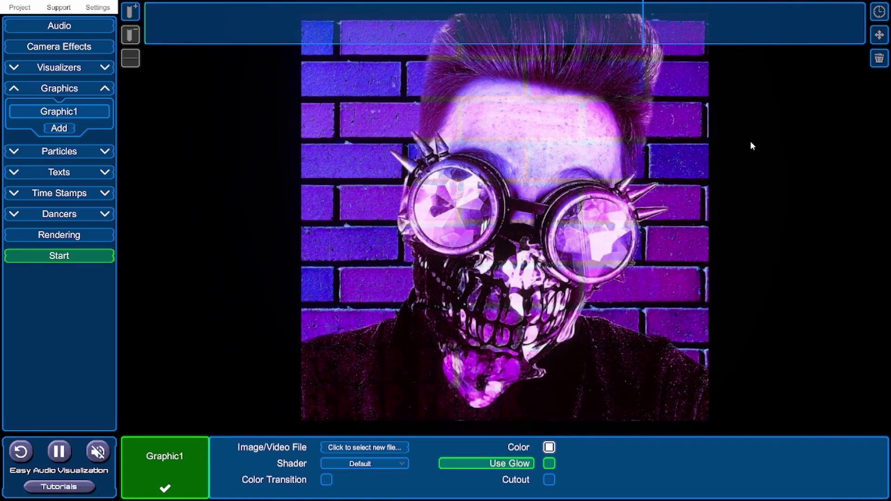
Shrink the masked portrait graphic to a small, nearly square size and place it in the center of the preview
click(880, 37)
drag(704, 410, 637, 278)
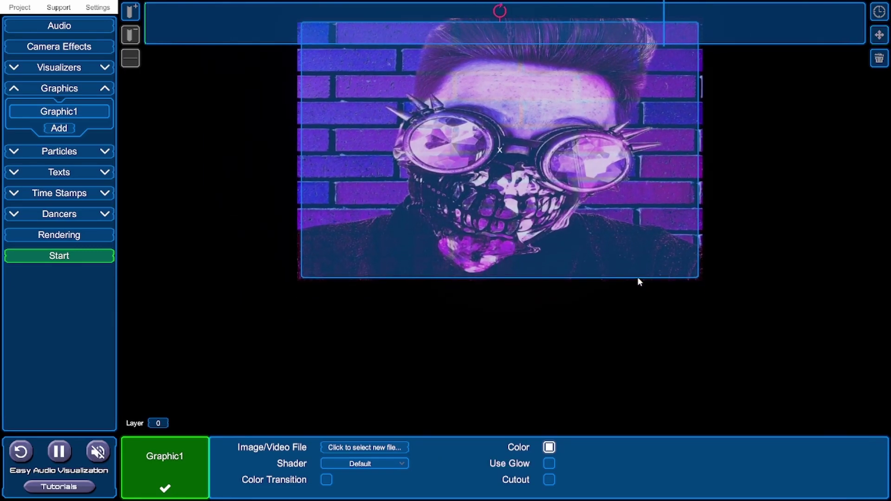
drag(702, 220, 515, 288)
drag(427, 288, 548, 250)
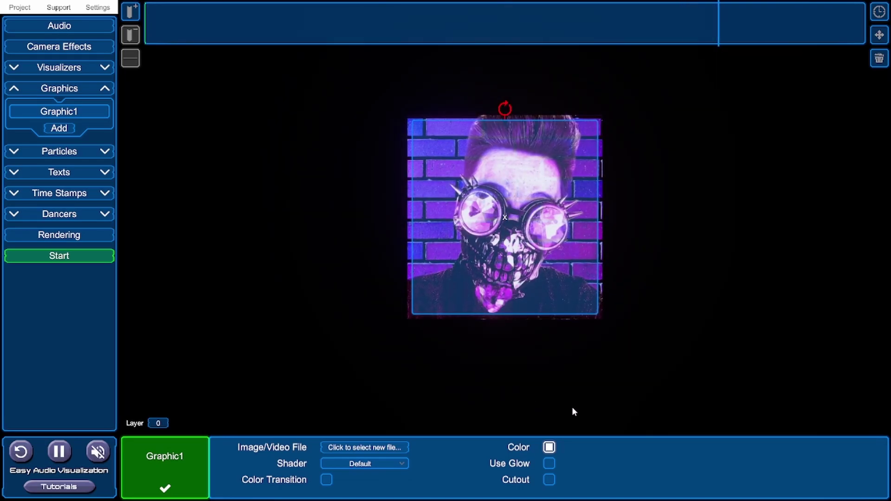
Try the circular cutout on the portrait graphic without the transform frame, and turn the cutout off
click(550, 481)
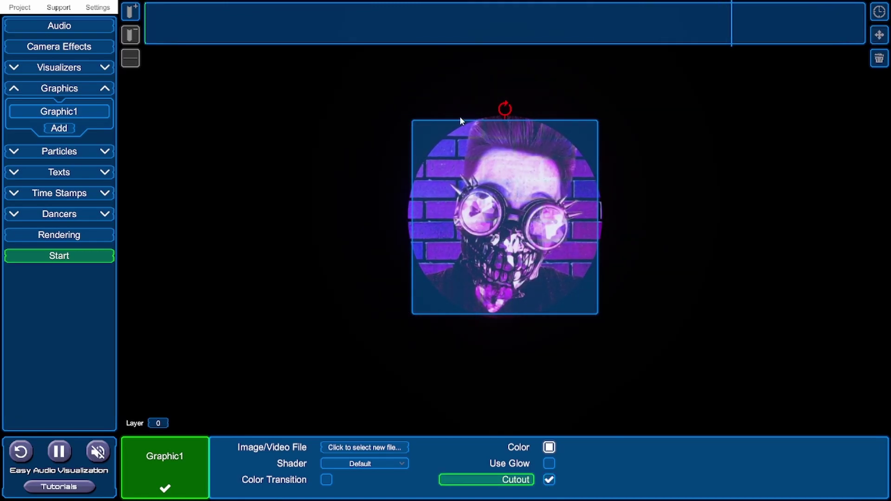
click(878, 40)
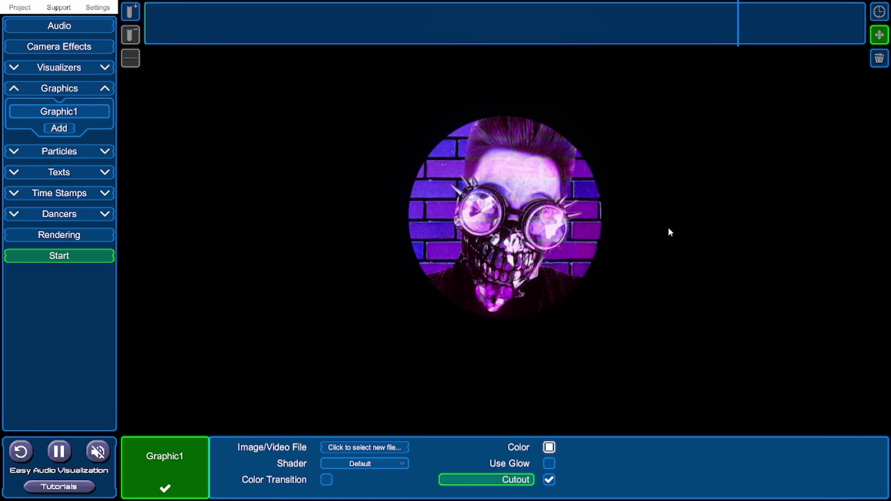
click(549, 480)
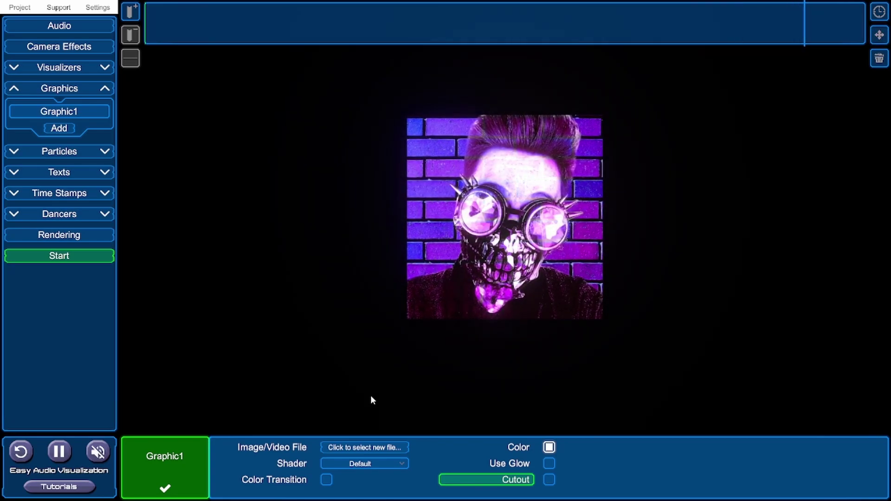
Replace the graphic's image with the video of a glowing blue sphere, using the Video Formats file filter
click(353, 447)
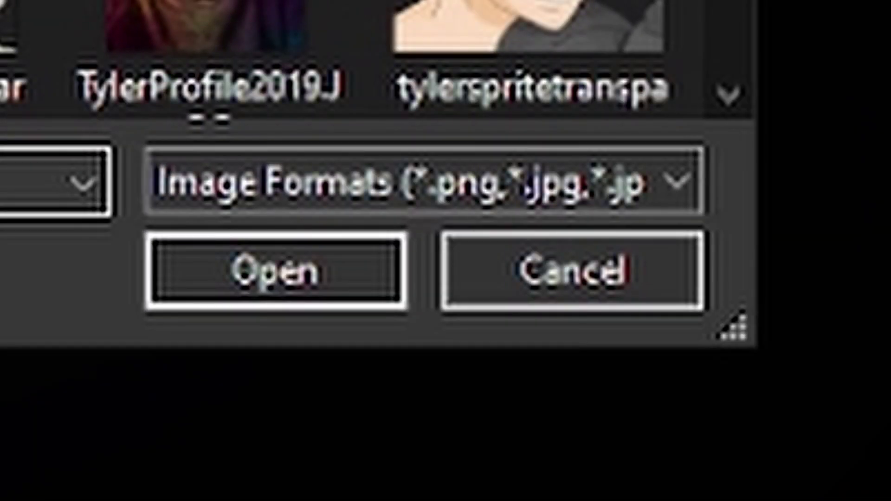
click(590, 197)
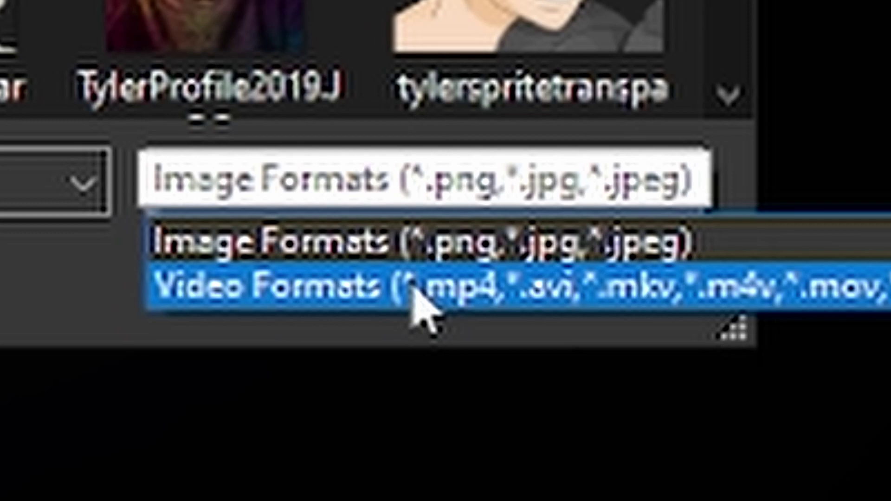
click(413, 290)
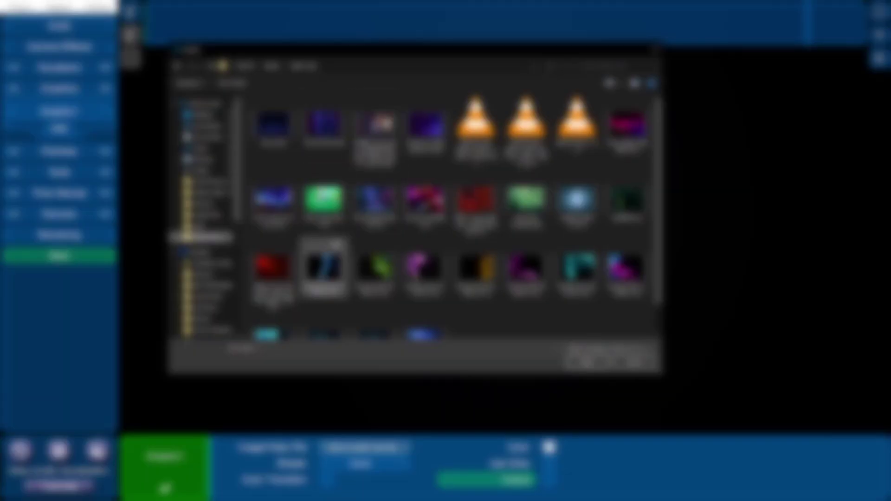
scroll(324, 267, down, 1)
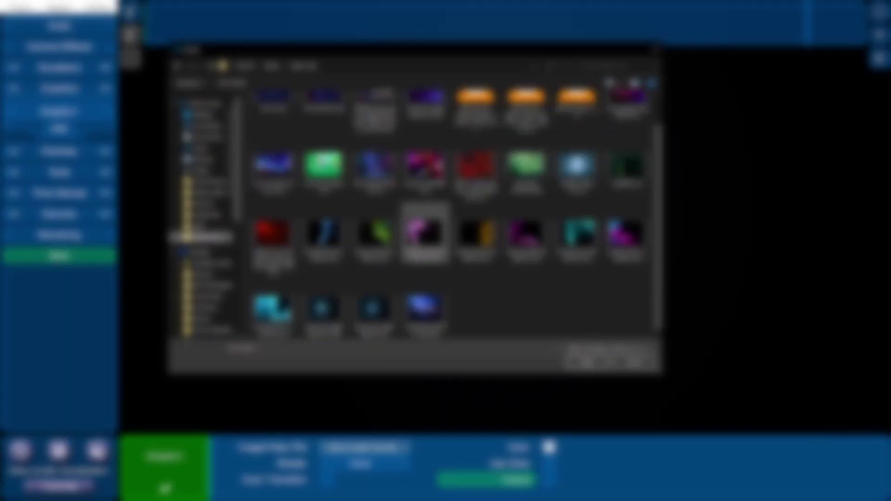
double_click(323, 304)
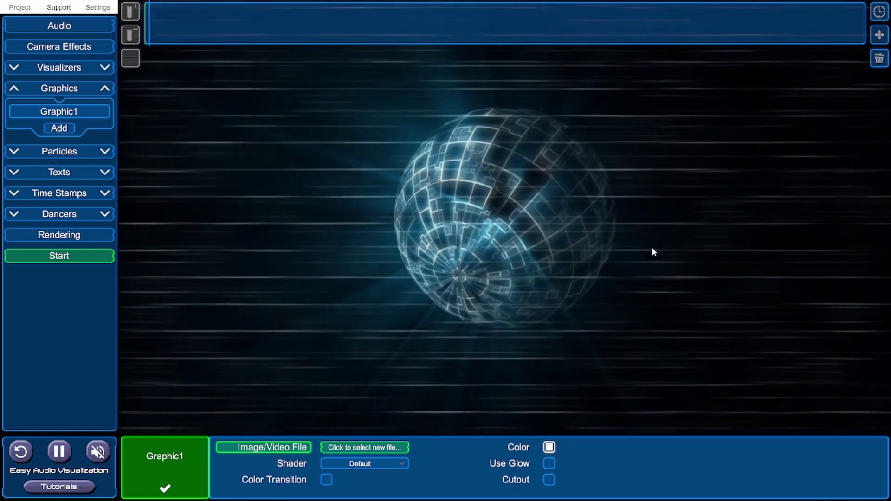
Set the video graphic's shader to Ignore Light
key(Down)
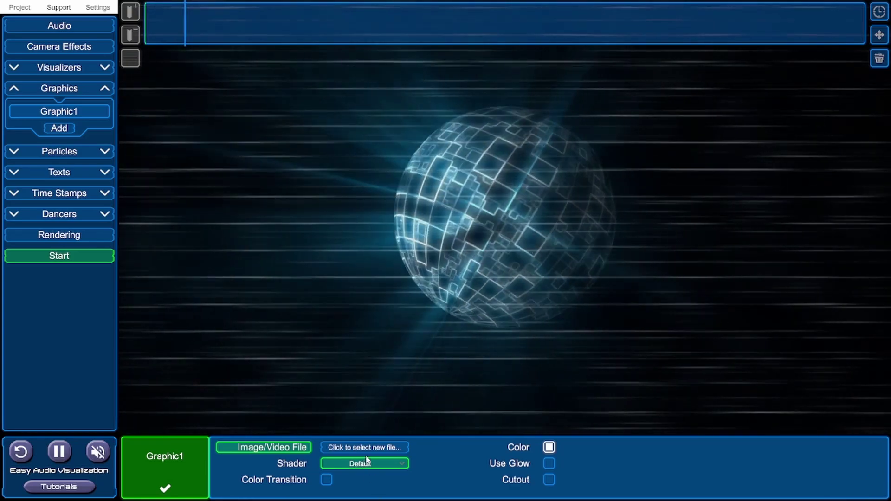
click(377, 463)
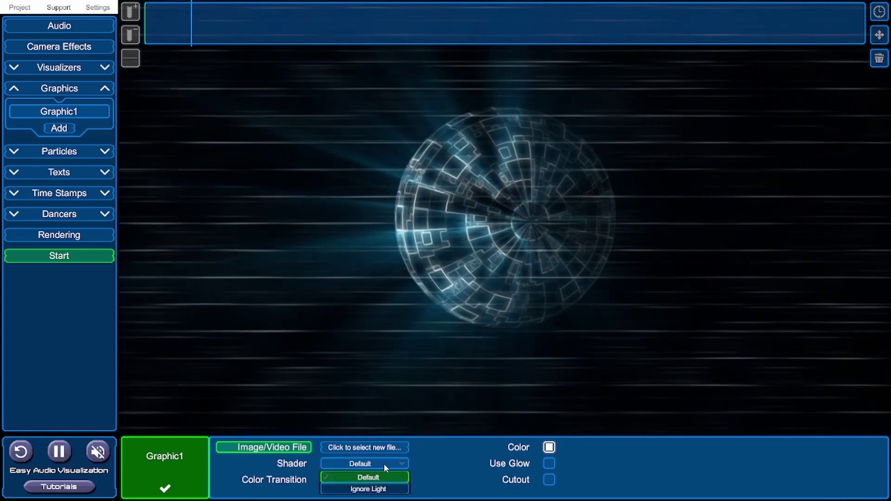
click(367, 489)
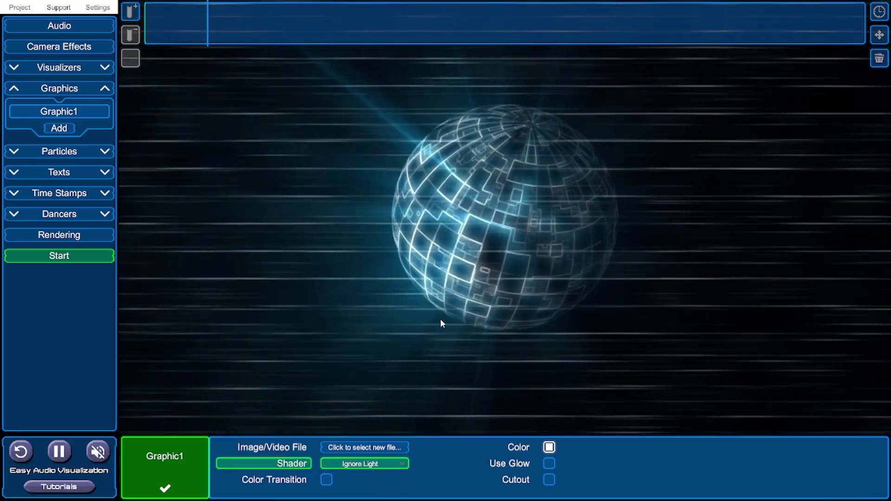
Try a color transition on the video graphic with a red gradient and a 00FFE2 color key at 50%
click(326, 480)
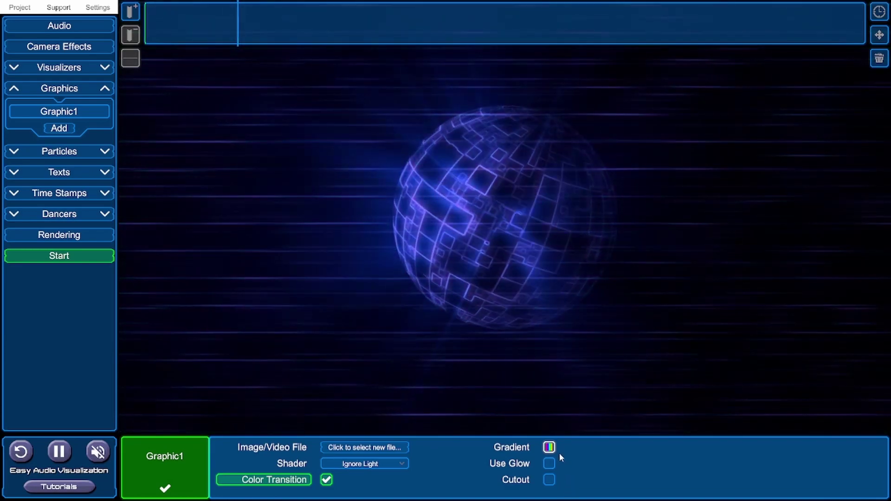
drag(791, 95, 576, 161)
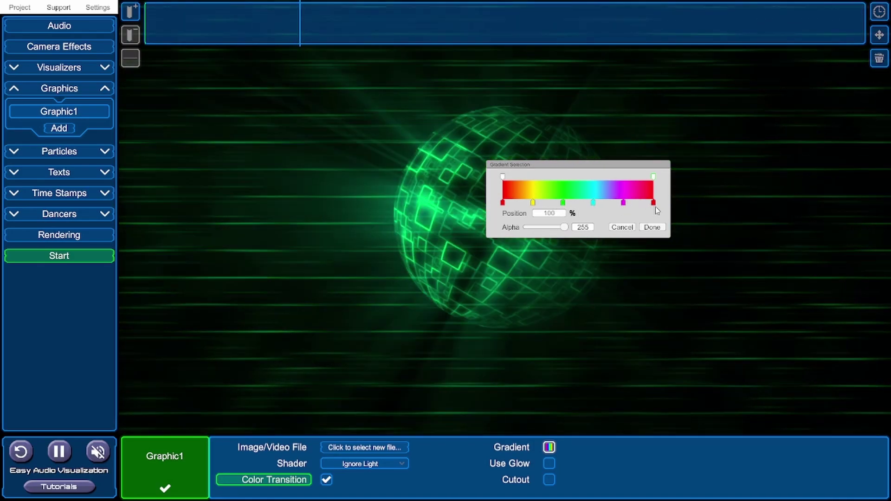
drag(533, 203, 565, 207)
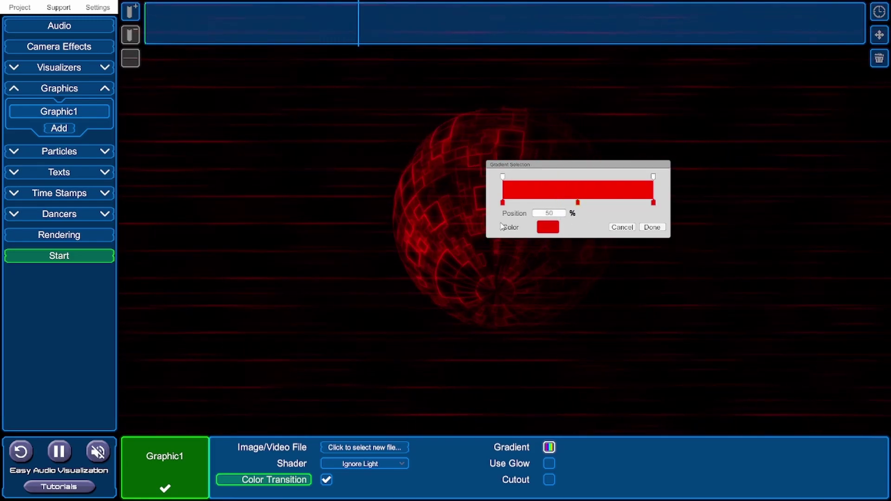
click(550, 231)
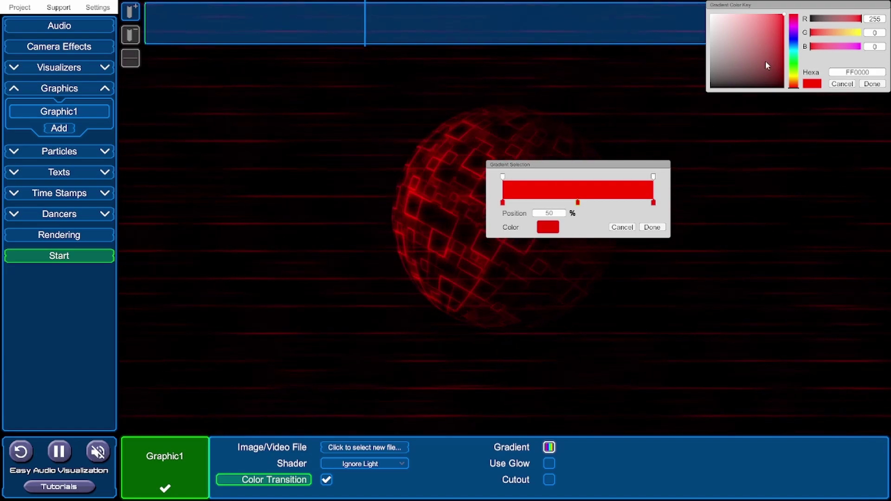
drag(792, 45, 793, 52)
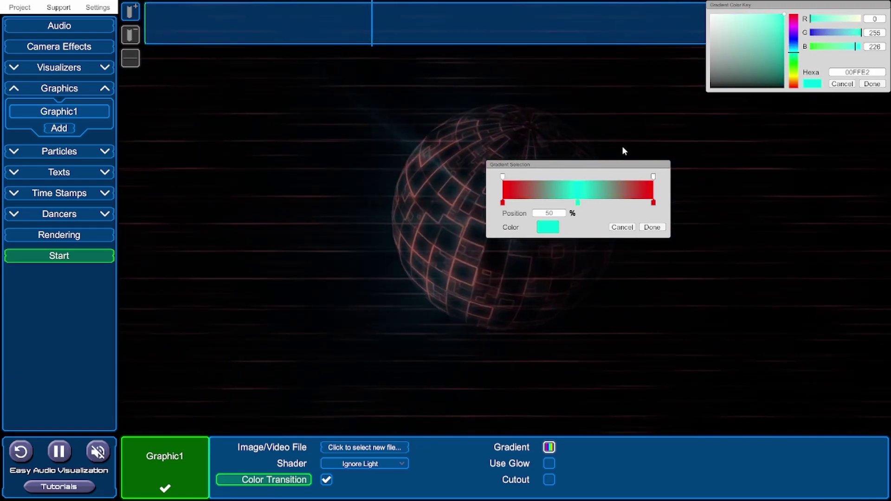
click(652, 227)
Try an extra alpha key near the middle of the graphic's gradient and discard the gradient edits
click(549, 445)
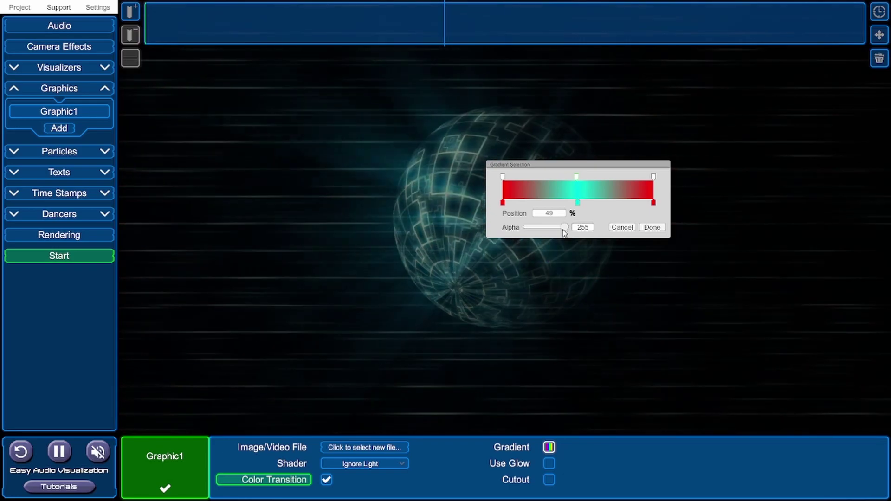
drag(564, 227, 543, 227)
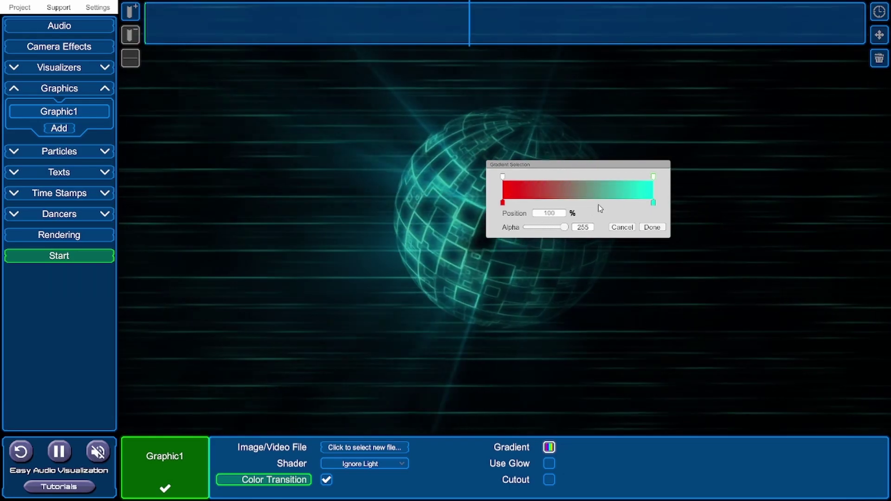
click(622, 227)
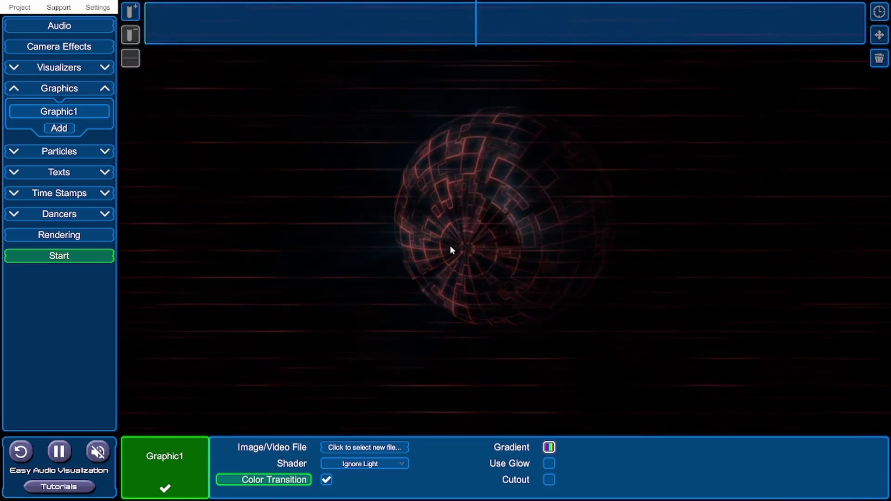
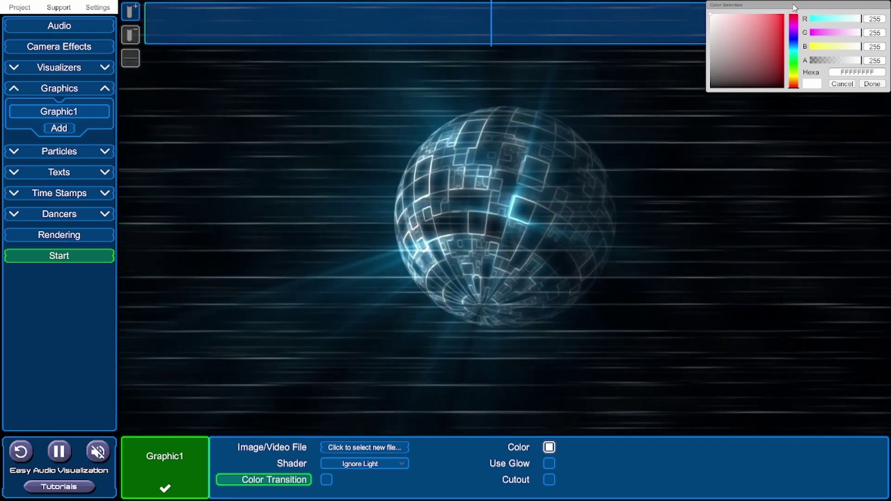
Try tinting the video graphic red DF0000 and dark teal 0F4E47, without keeping either color
drag(692, 143, 681, 151)
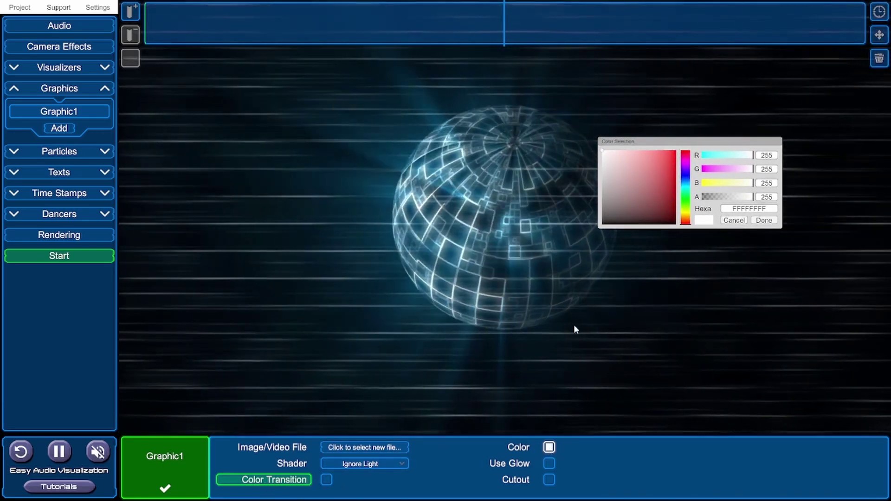
drag(631, 172, 676, 160)
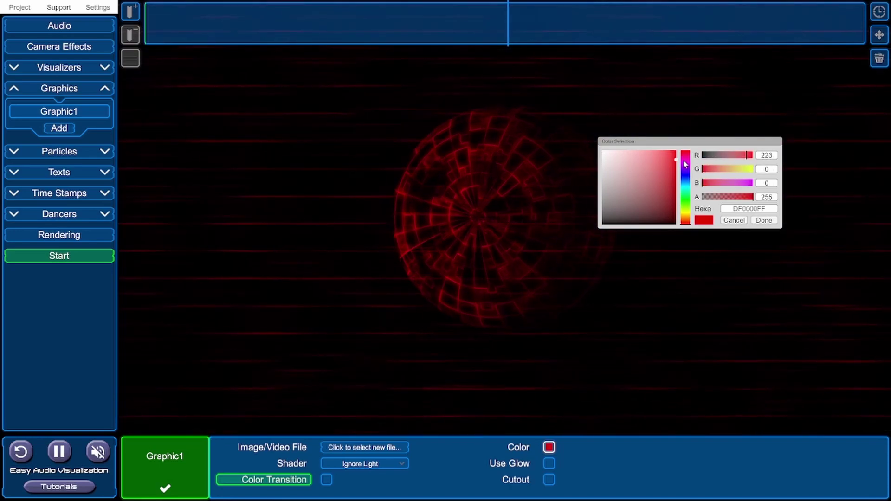
click(685, 188)
click(662, 202)
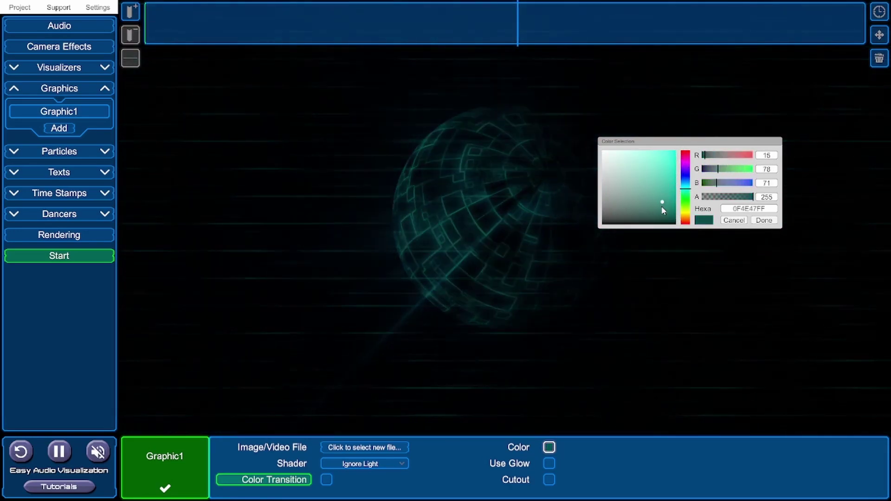
mouse_move(668, 234)
mouse_down()
mouse_move(616, 190)
mouse_move(590, 147)
mouse_up()
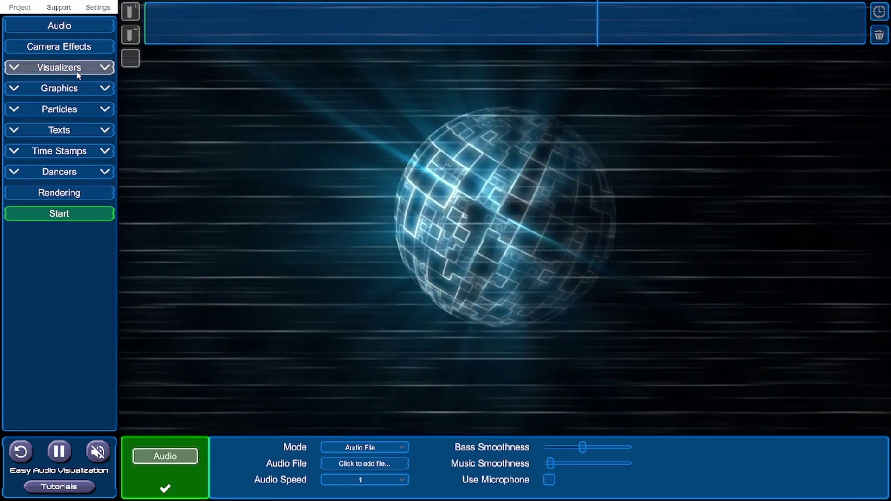
Add a visualizer, compare the Line, Bars and Surface types, and set its type to Bars
click(59, 89)
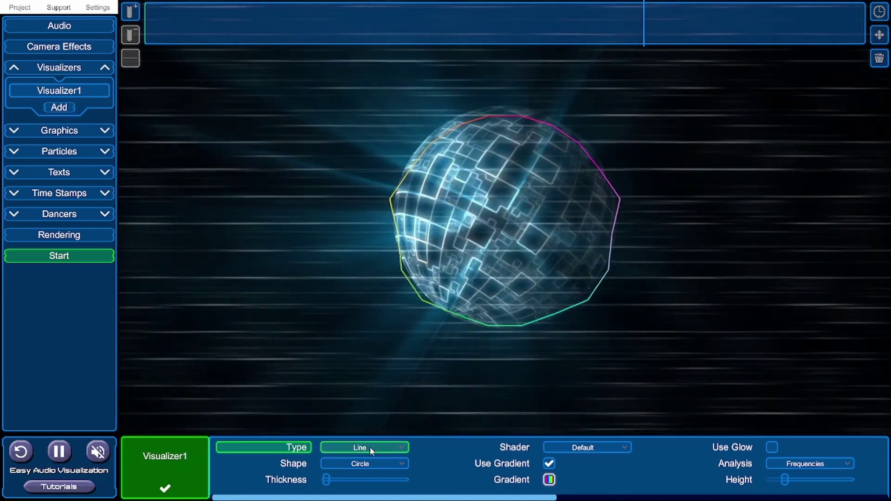
click(369, 447)
click(379, 472)
click(377, 447)
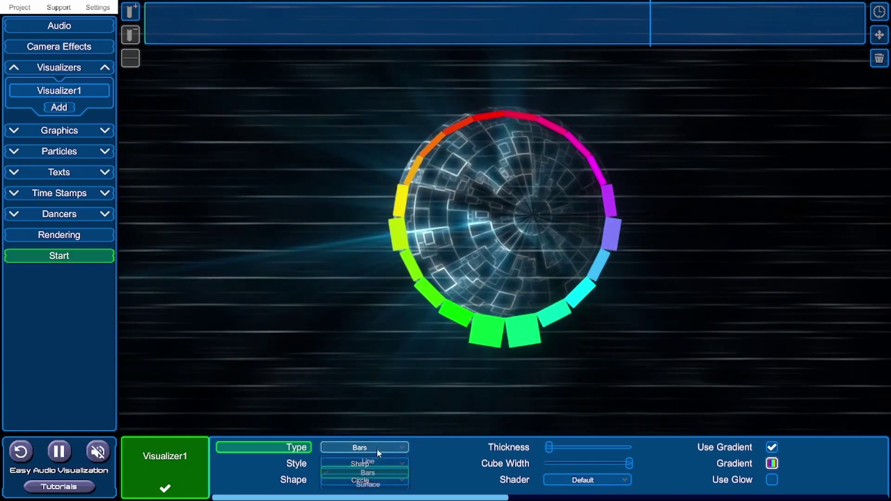
click(371, 484)
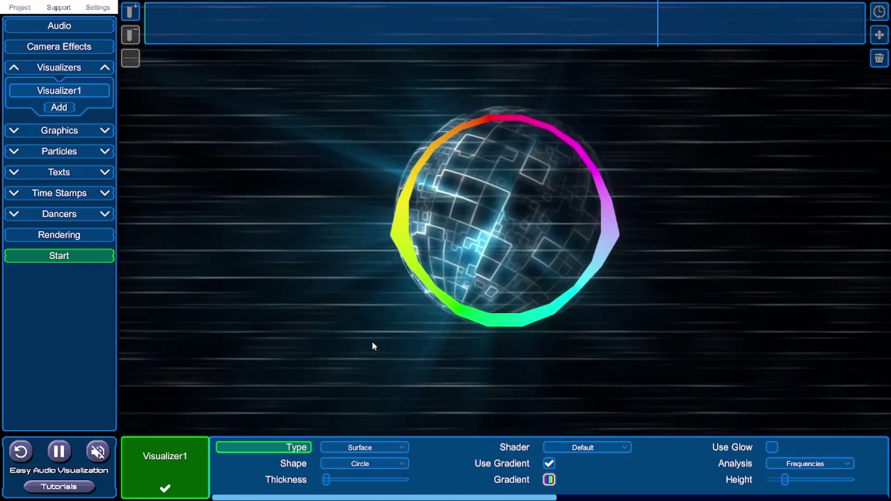
click(372, 447)
click(368, 461)
click(371, 446)
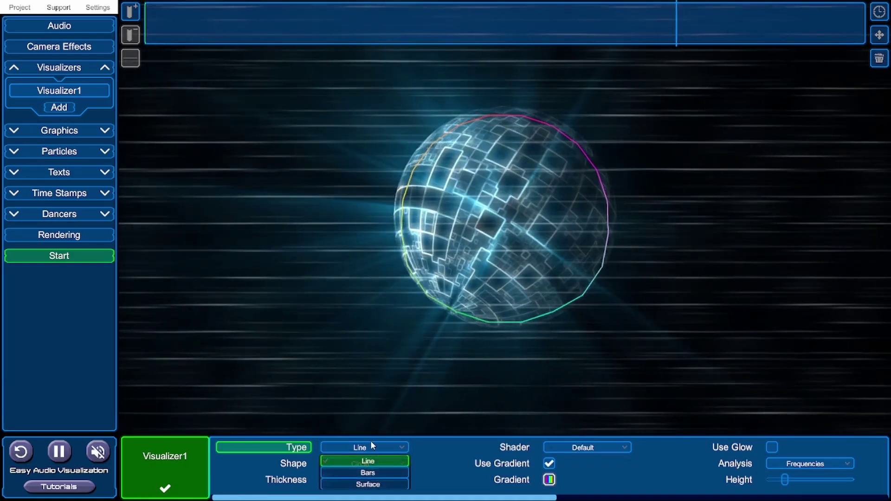
click(371, 473)
Review the Rounded bar style, keep the style at Sharp, and set the visualizer's shape to Straight
click(382, 464)
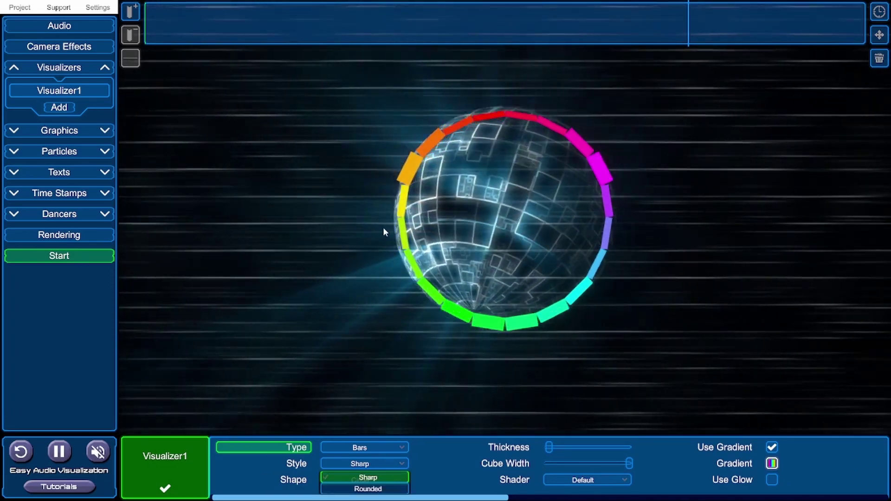
click(397, 489)
click(391, 481)
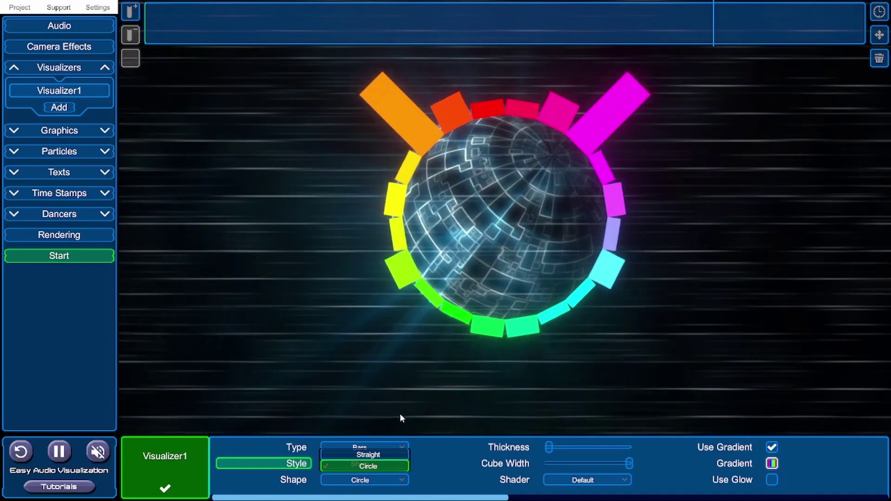
click(367, 454)
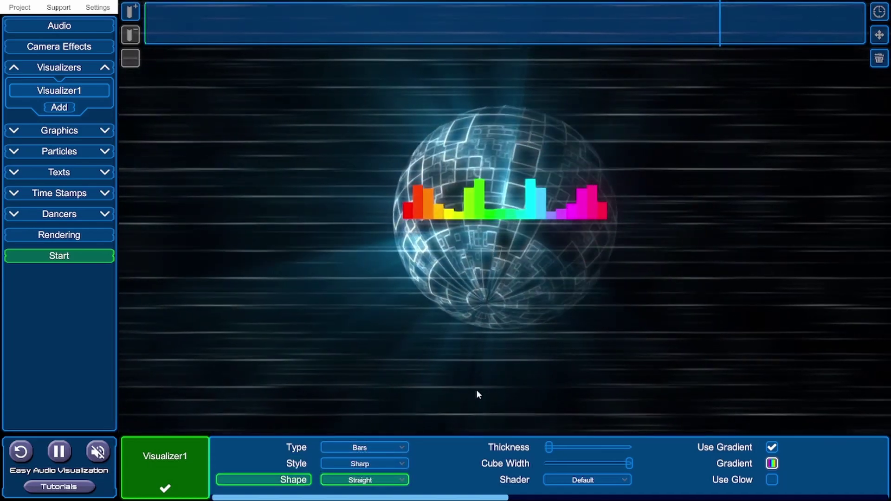
Reduce the bars' cube width to a little over half its range to leave gaps between them
scroll(287, 452, right, 3)
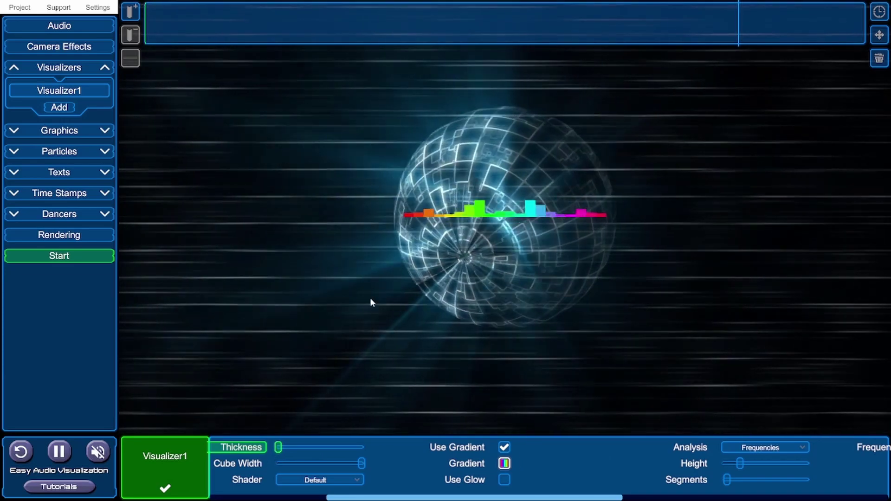
scroll(511, 499, left, 1)
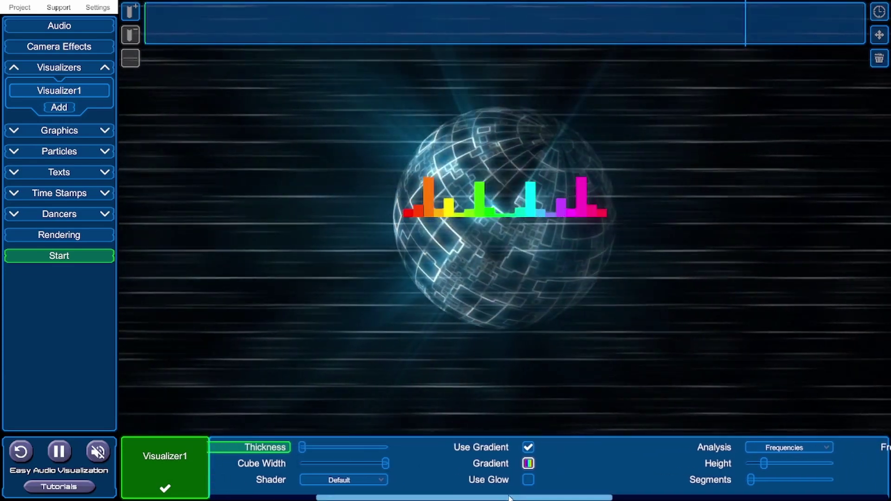
scroll(509, 498, left, 4)
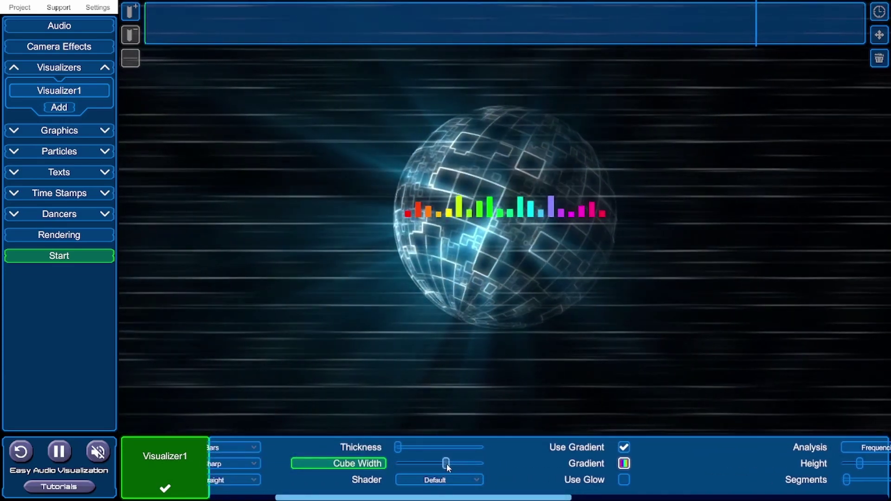
drag(417, 466, 425, 469)
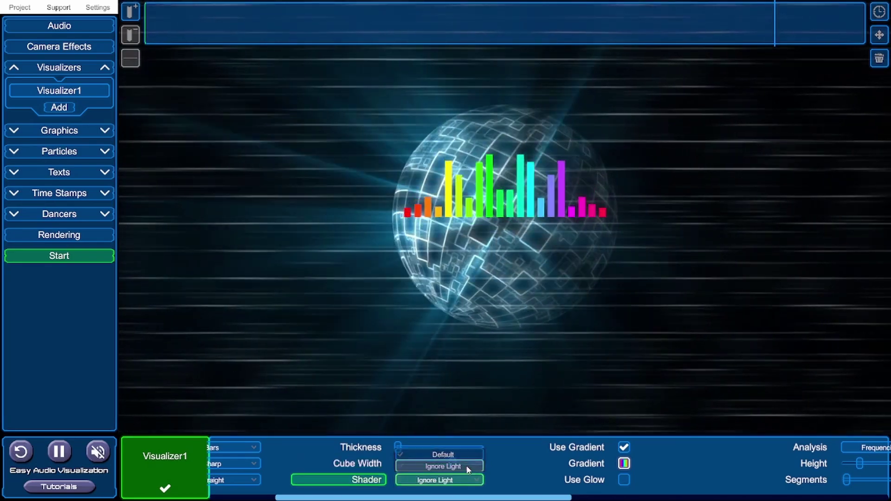
Try the Ignore Light shader and the glow on the visualizer, returning to the Default shader without glow
click(478, 455)
scroll(486, 454, right, 6)
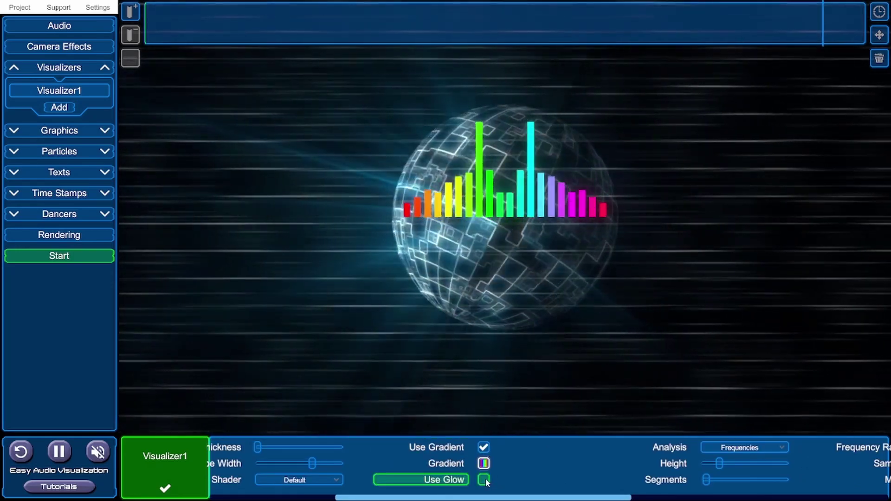
click(485, 479)
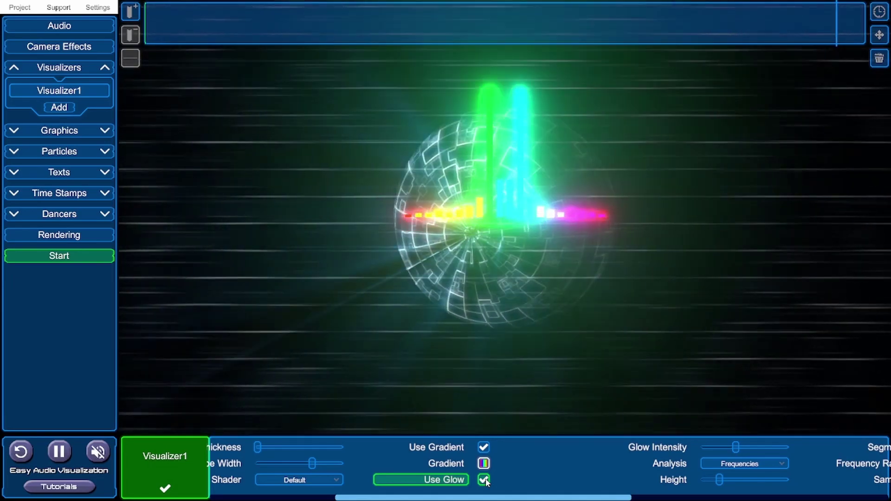
click(485, 481)
Raise the bar height to about a third of its range and try many segments before lowering them to near the minimum
scroll(496, 469, right, 8)
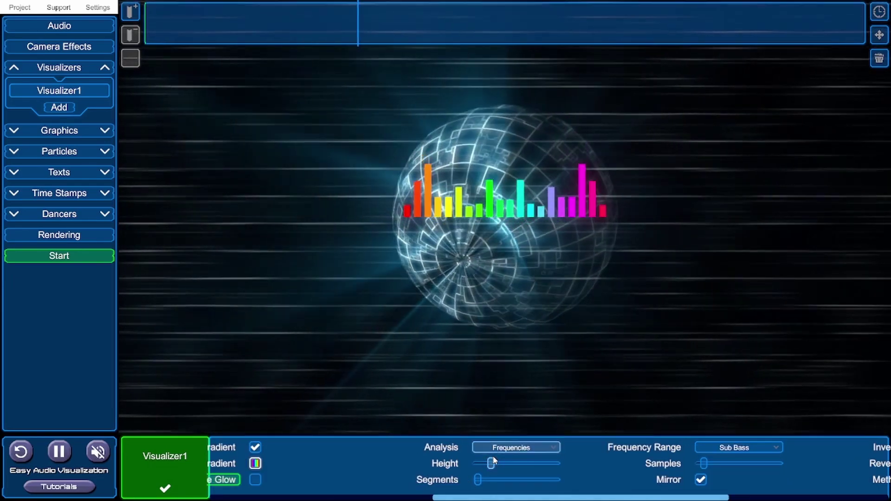
click(518, 463)
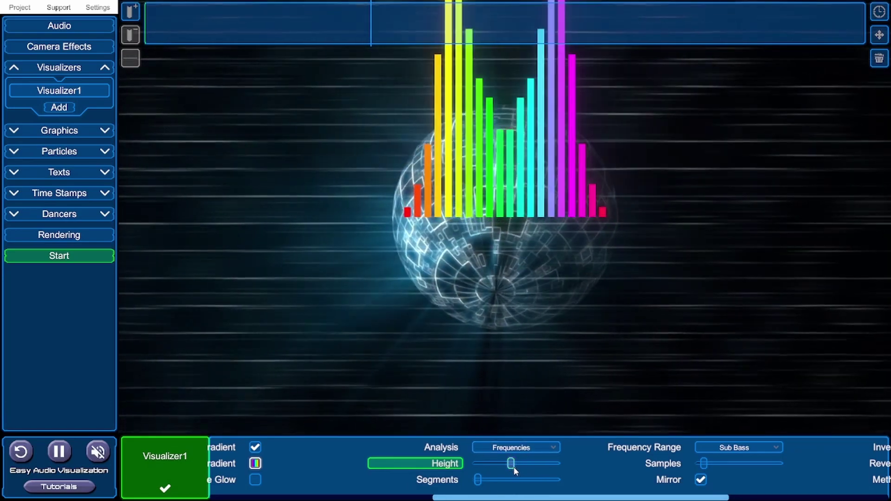
drag(512, 465, 539, 482)
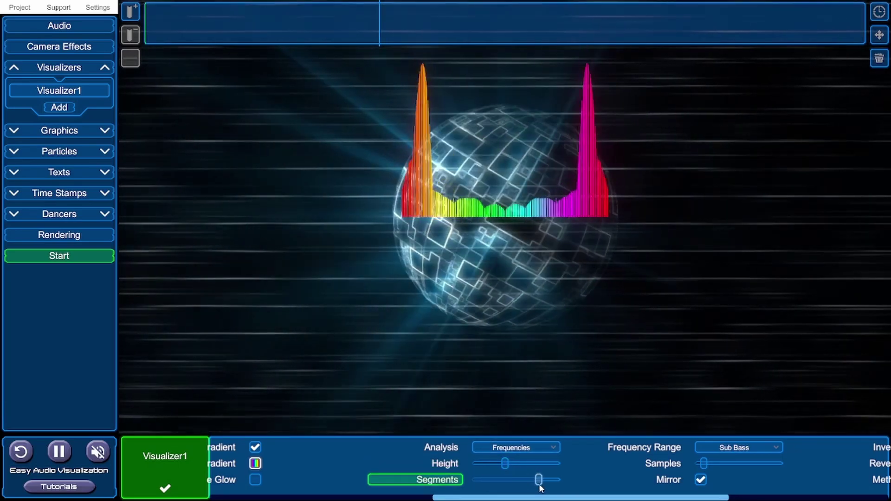
scroll(539, 484, right, 5)
drag(386, 480, 327, 480)
Raise the visualizer's samples to about two thirds, turn off mirroring, and try the Inverse and Reverse options without keeping them
drag(551, 463, 601, 463)
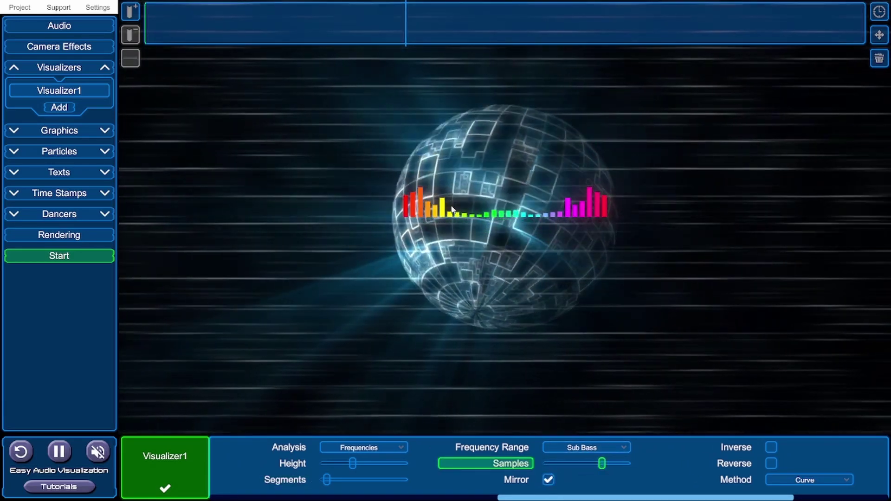
click(548, 480)
click(771, 448)
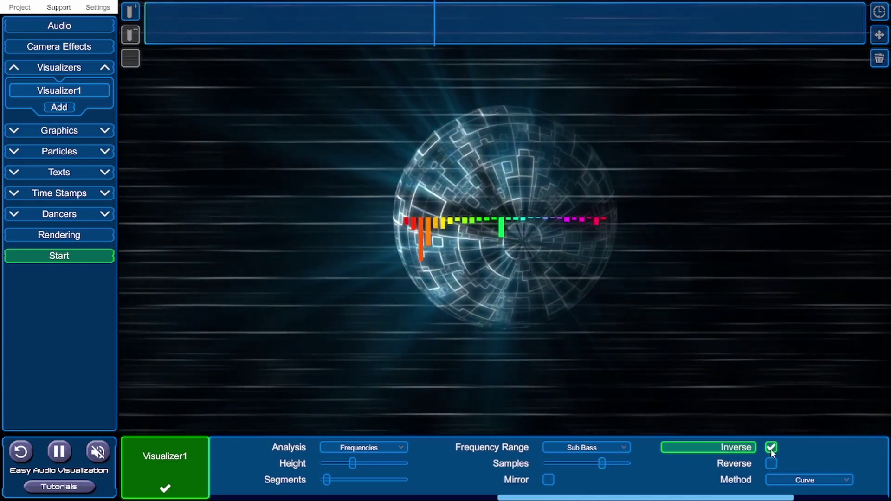
click(770, 447)
click(771, 463)
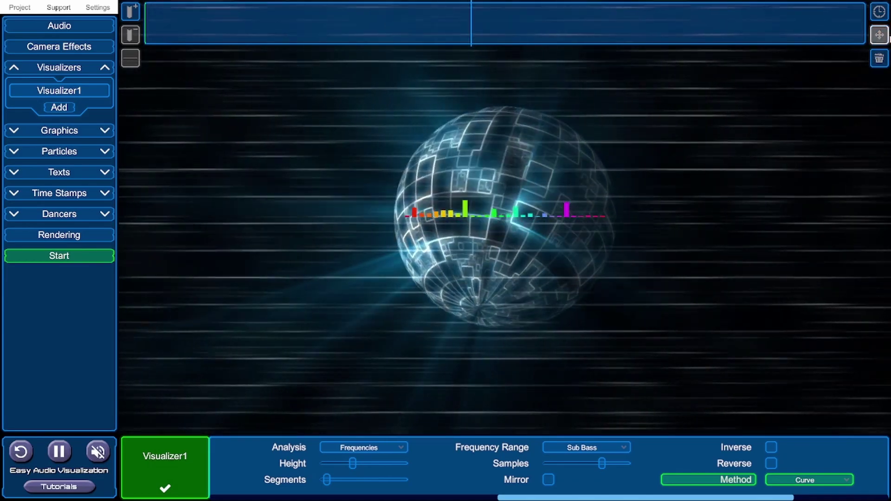
Stretch the visualizer across the full width of the preview and move its baseline to the preview's lower edge
click(880, 37)
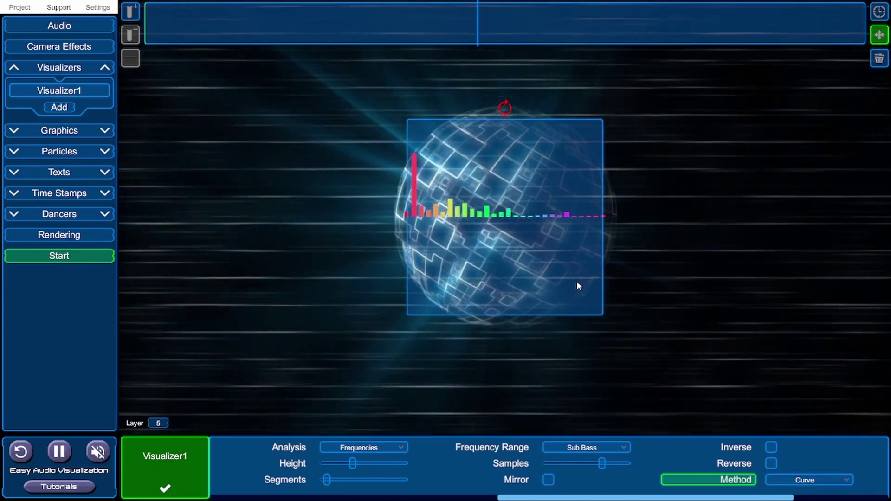
drag(577, 284, 435, 273)
drag(460, 227, 594, 241)
drag(278, 262, 102, 272)
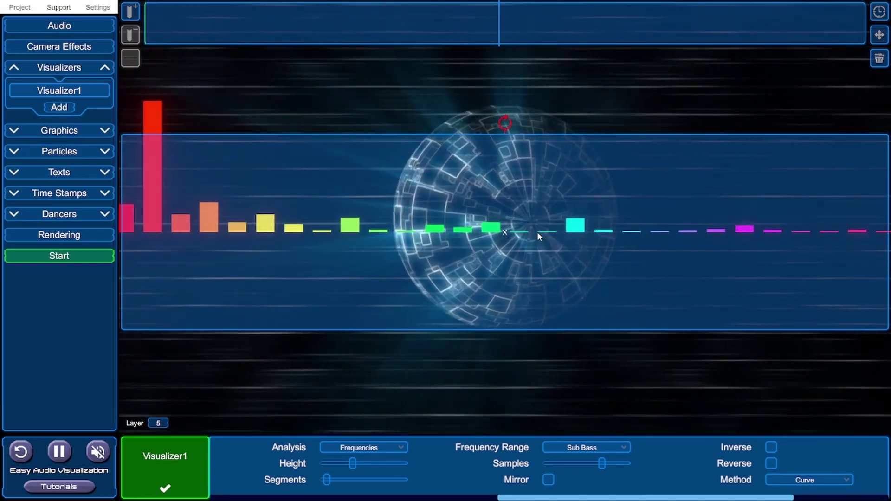
drag(503, 229, 504, 430)
scroll(518, 462, left, 3)
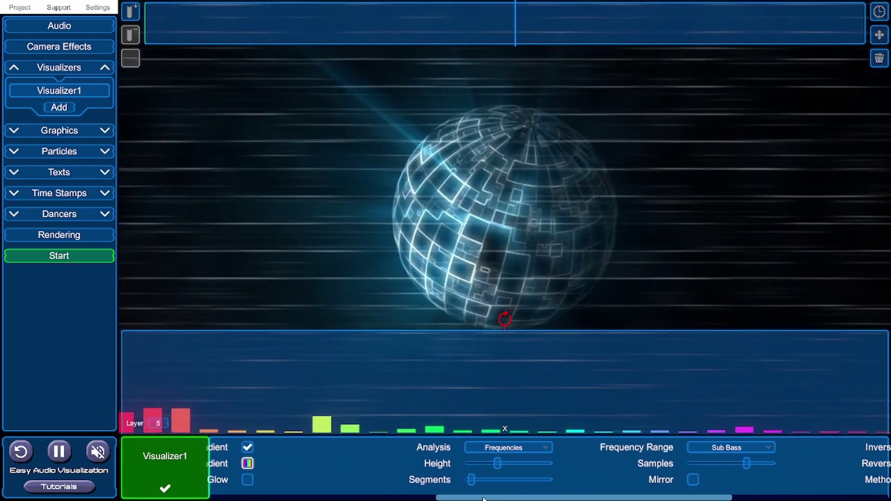
Raise the visualizer's segments to about a third, reduce its cube width to about half, and finish repositioning it
click(506, 463)
drag(482, 484, 498, 483)
scroll(464, 469, left, 3)
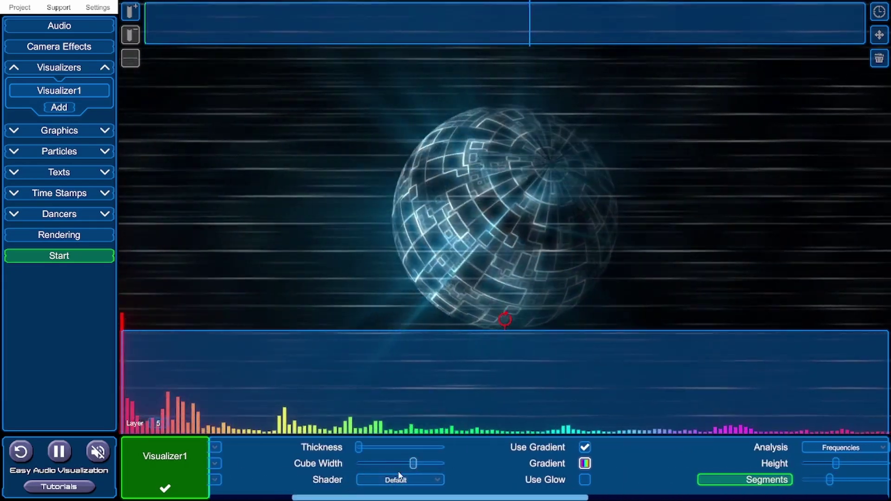
click(411, 464)
mouse_move(411, 464)
mouse_down()
mouse_move(393, 465)
mouse_move(405, 467)
mouse_up()
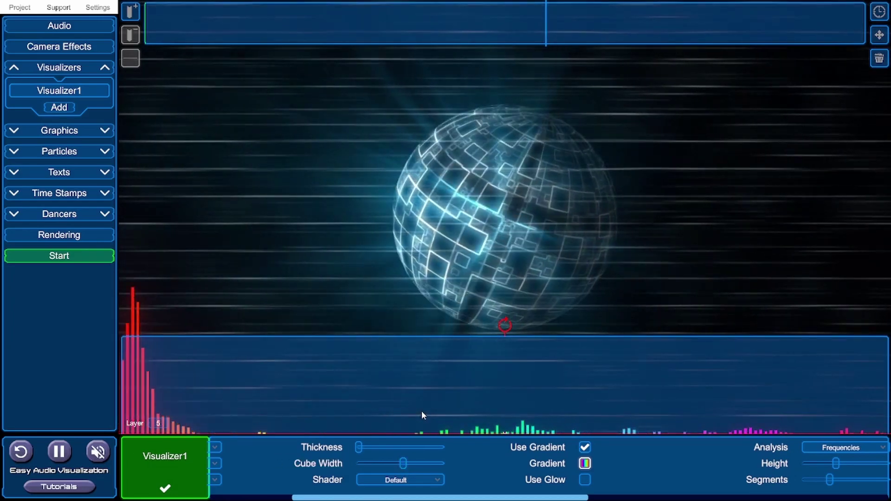
click(879, 35)
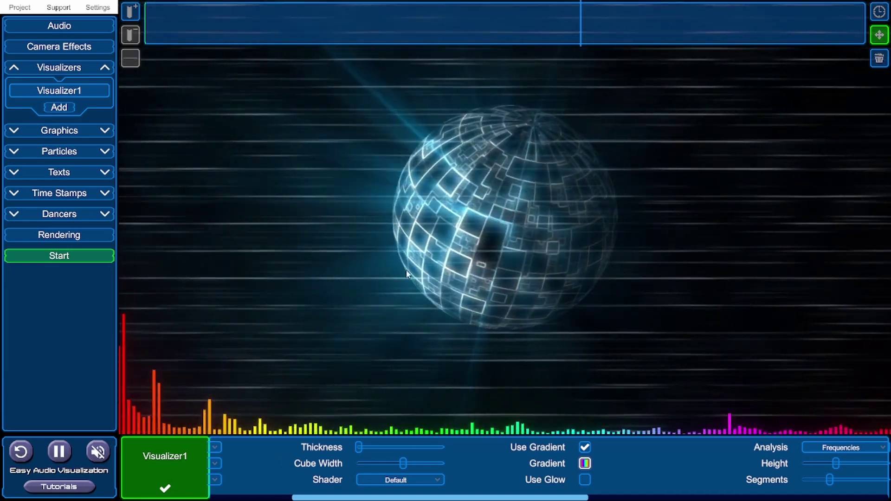
click(315, 288)
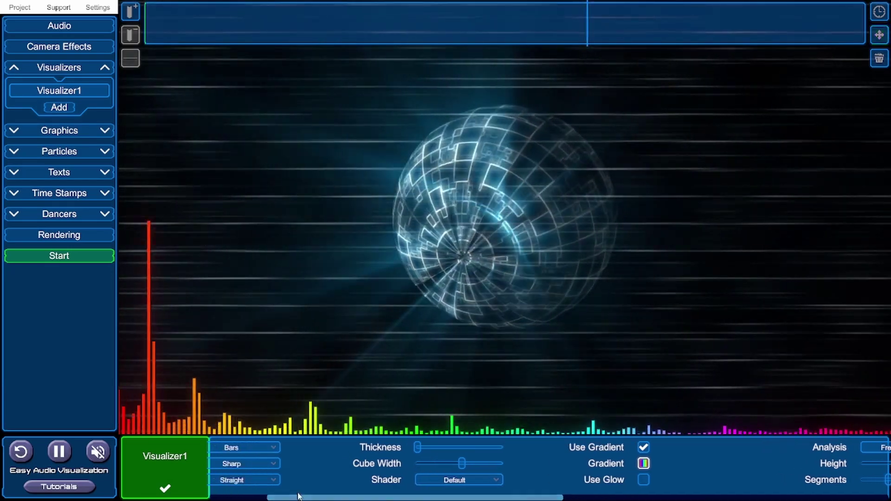
Turn camera shaking down to its minimum and set the visualizer's bar height to just over a third of its range
click(75, 45)
drag(549, 451, 534, 452)
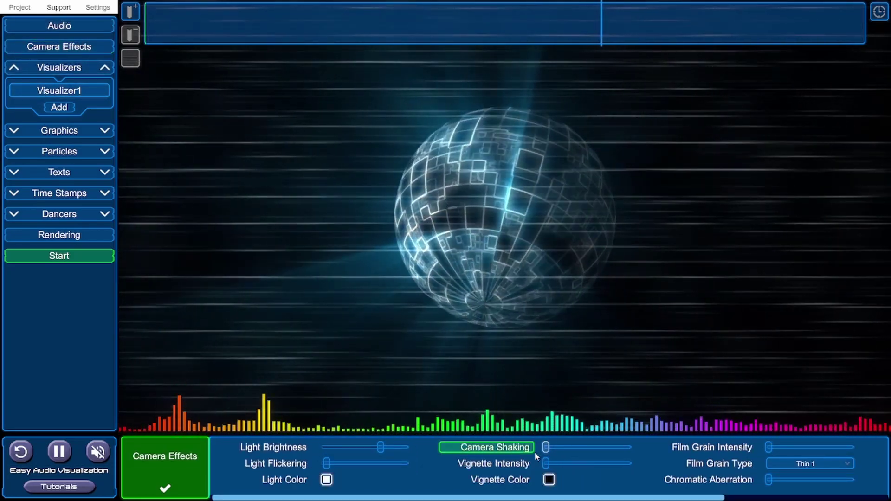
click(464, 422)
drag(454, 496, 571, 489)
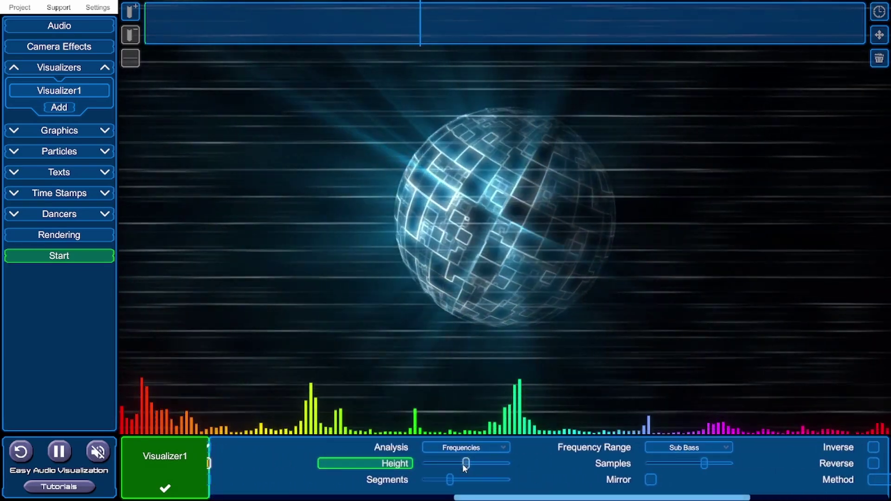
drag(470, 464, 454, 464)
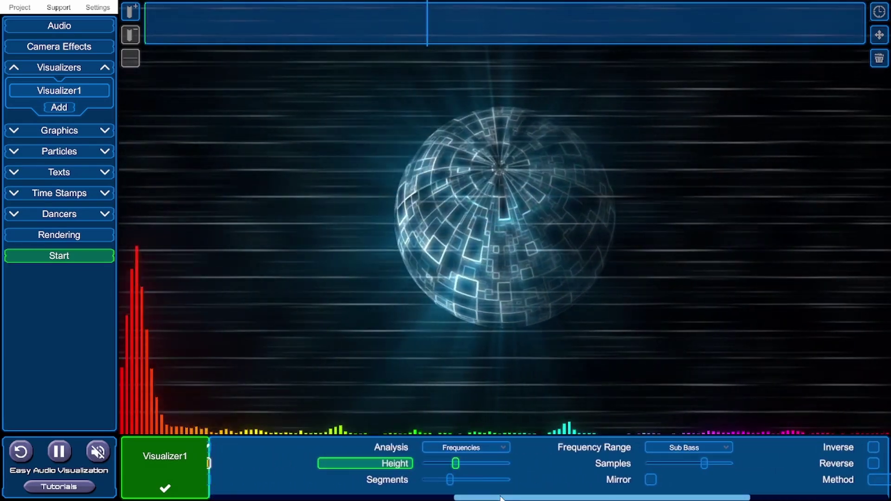
drag(500, 497, 297, 496)
Raise the light flickering to about a tenth of its range, checking it at earlier playback points, and set camera shaking just above its minimum
click(91, 50)
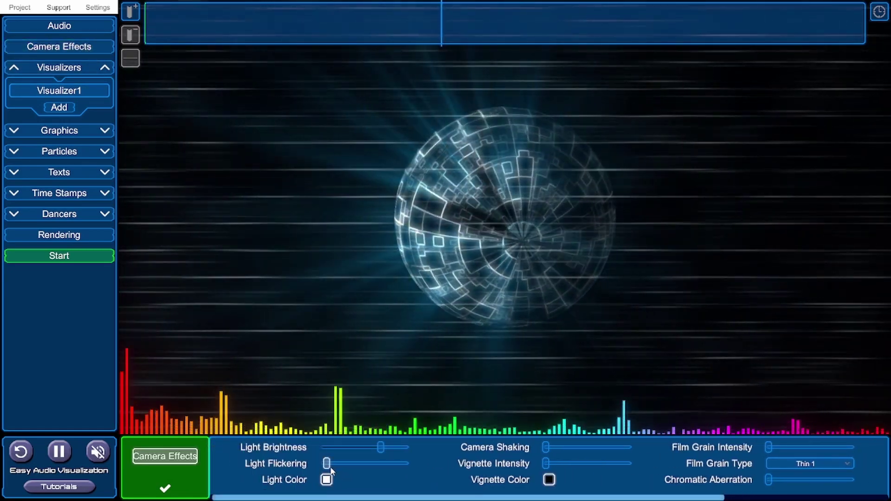
click(309, 14)
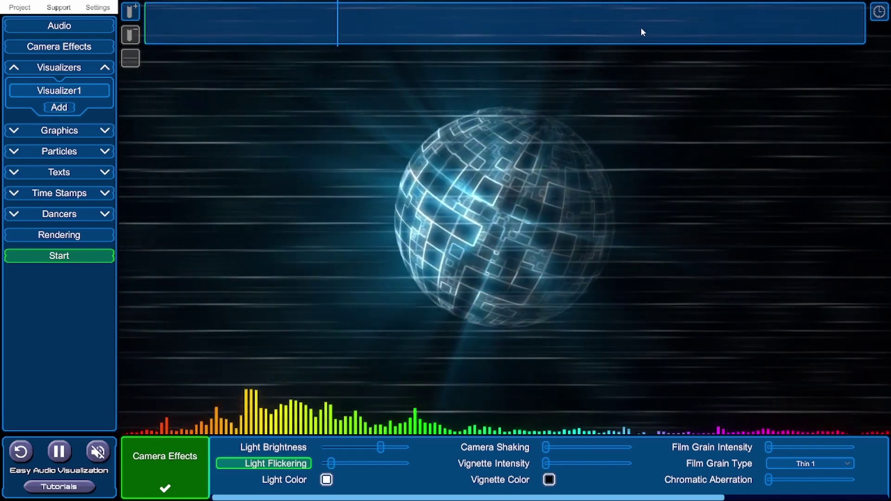
click(303, 31)
click(249, 26)
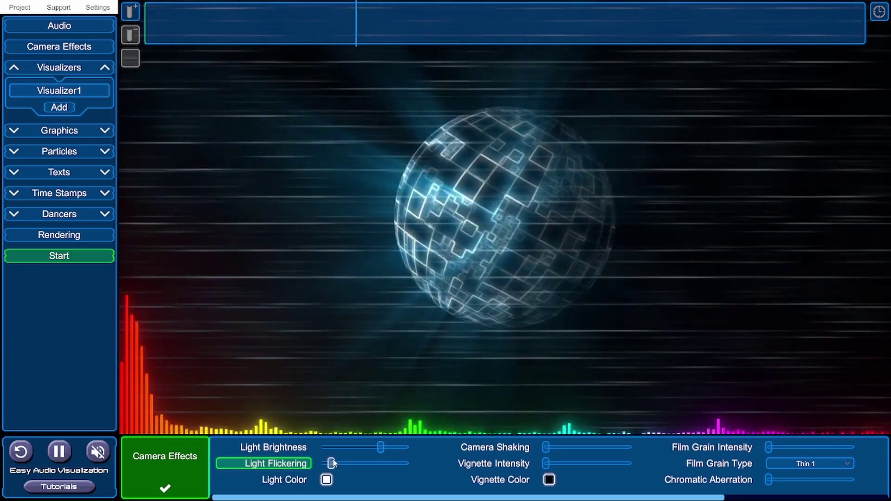
mouse_move(336, 464)
mouse_down()
mouse_move(383, 464)
mouse_move(337, 463)
mouse_up()
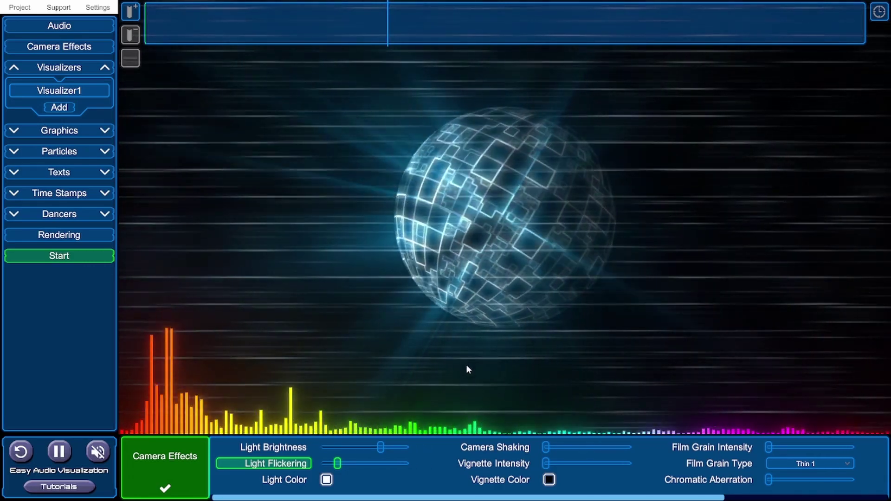
click(546, 448)
drag(545, 447, 548, 447)
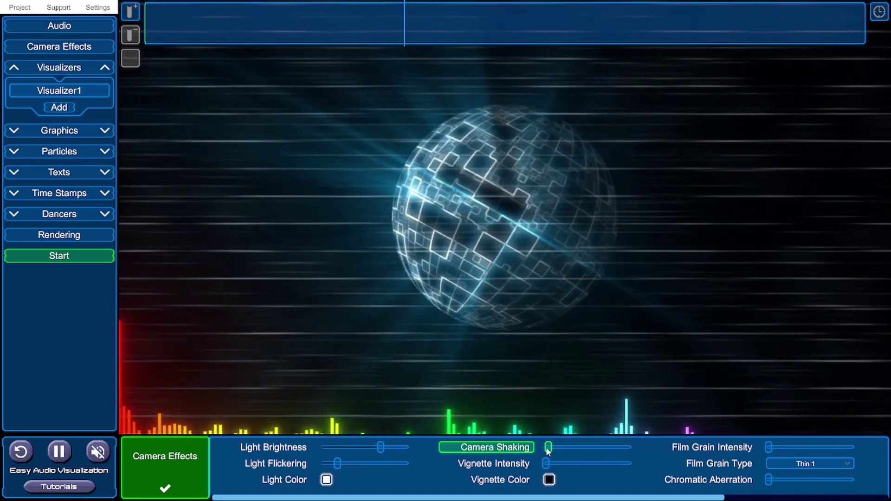
Add a particle effect, try the Snow type, and raise the particle amount to about half of its range
click(59, 151)
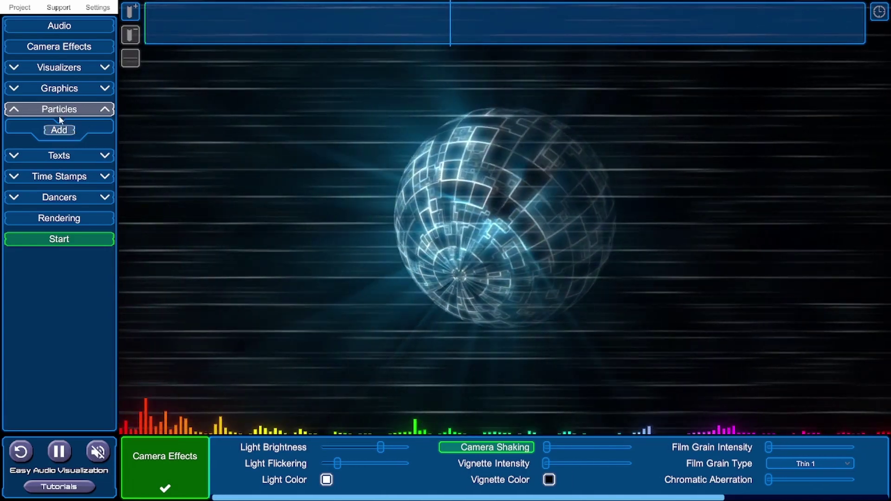
click(68, 132)
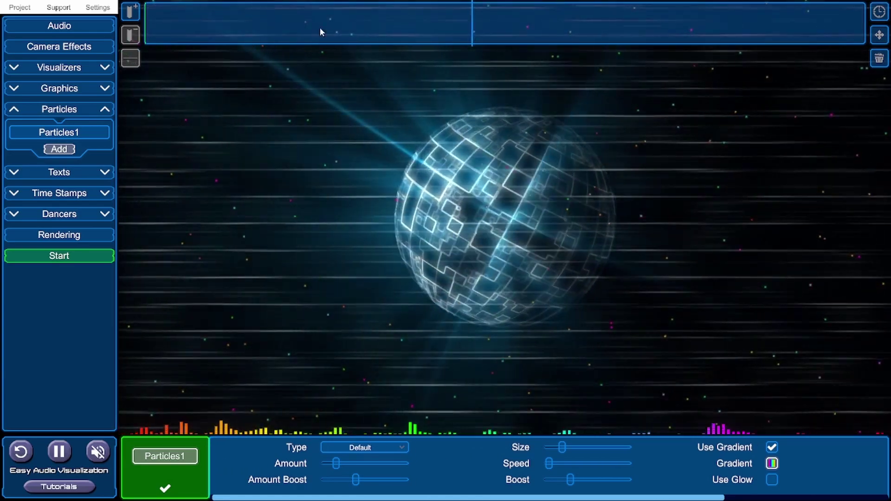
click(392, 446)
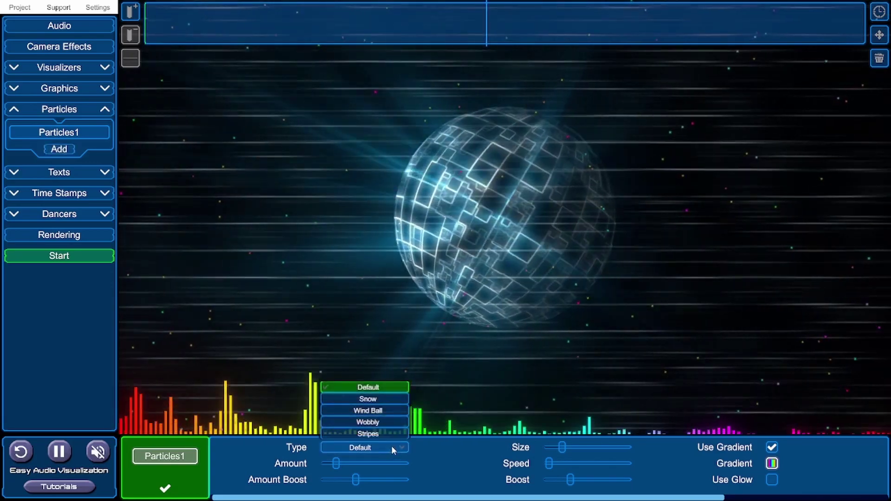
click(382, 404)
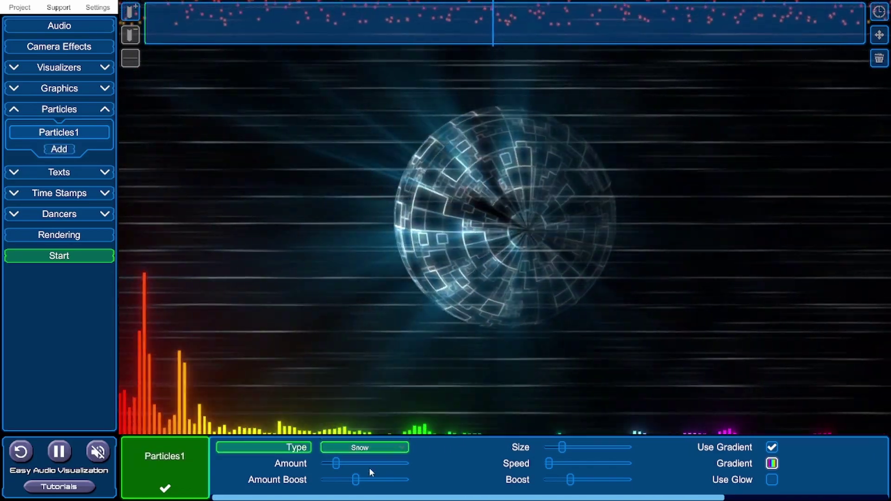
drag(336, 463, 371, 467)
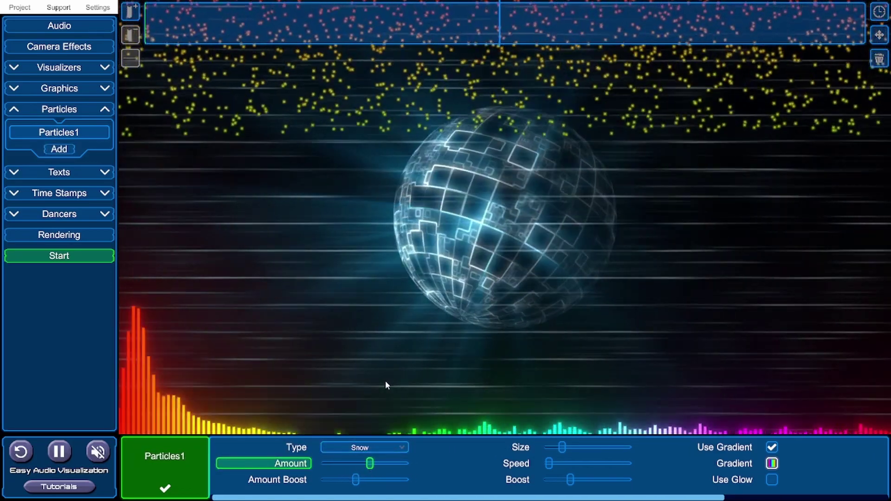
Try the Wind Ball particle type, shrinking it and centering it over the globe, and try the Wobbly type
click(367, 447)
click(379, 411)
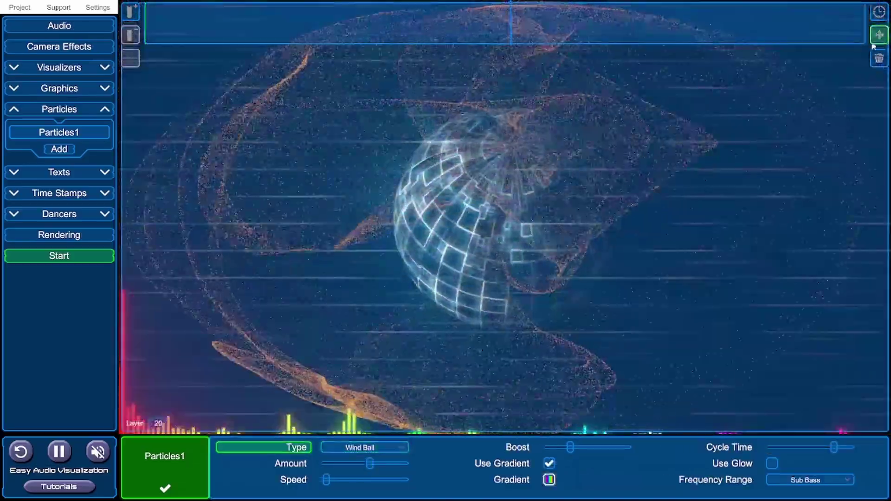
click(531, 136)
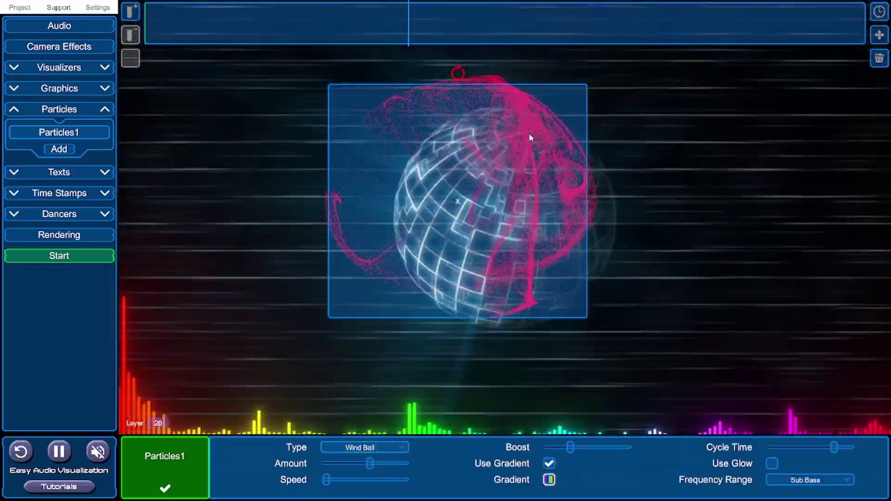
drag(544, 188, 545, 180)
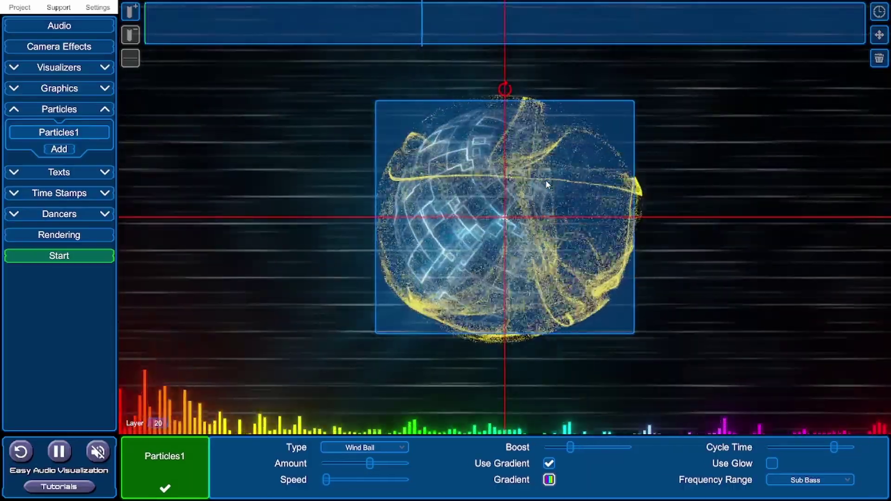
click(364, 447)
click(377, 423)
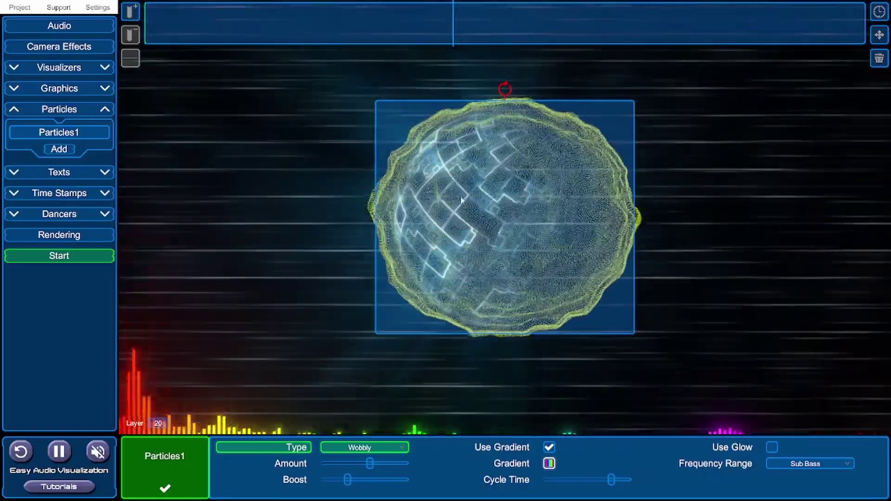
Switch the particles to the Stripes type and stretch their area across the whole preview
click(364, 448)
click(364, 424)
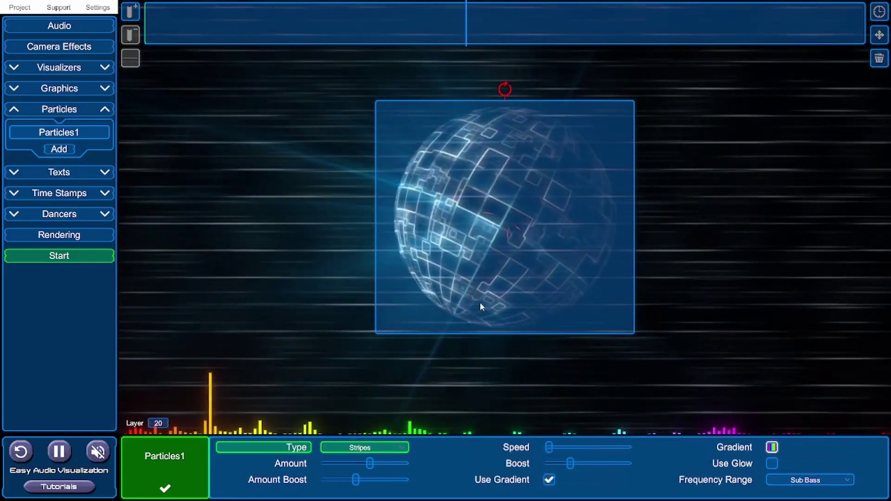
drag(505, 235, 266, 135)
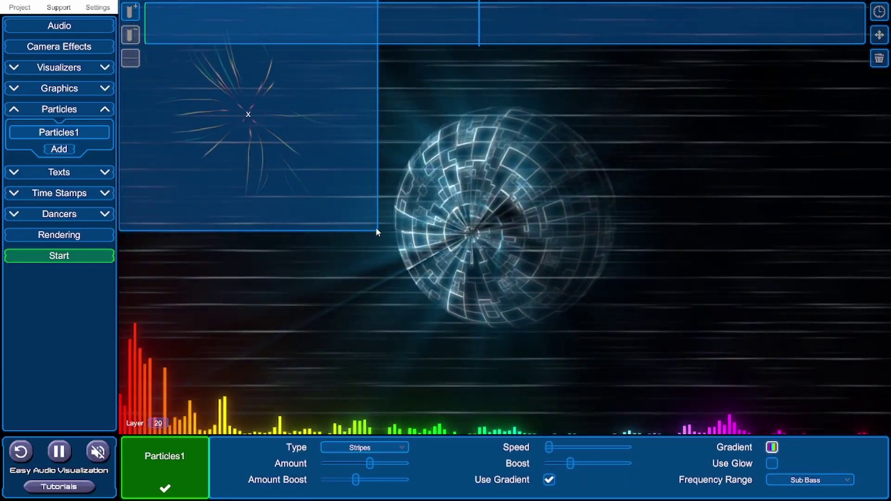
drag(376, 230, 787, 421)
Try the stripes' amount, amount boost, speed, and boost at or near their maximum
drag(341, 467, 416, 480)
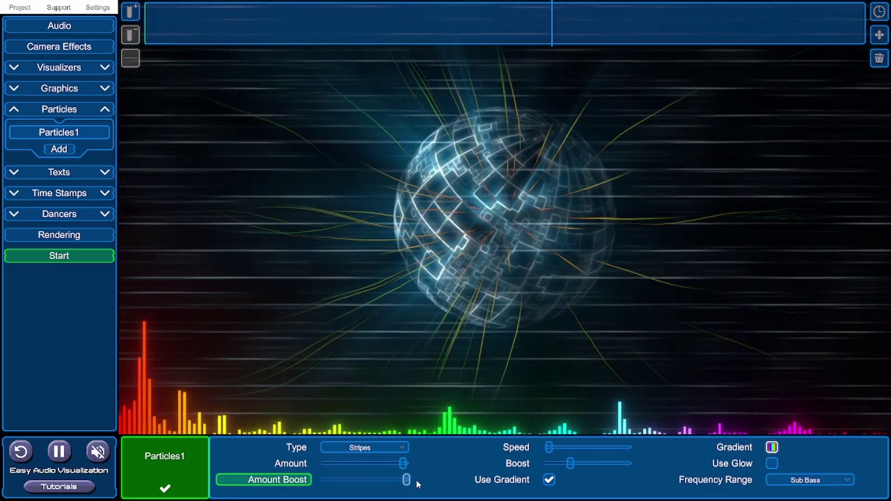
drag(549, 448, 643, 452)
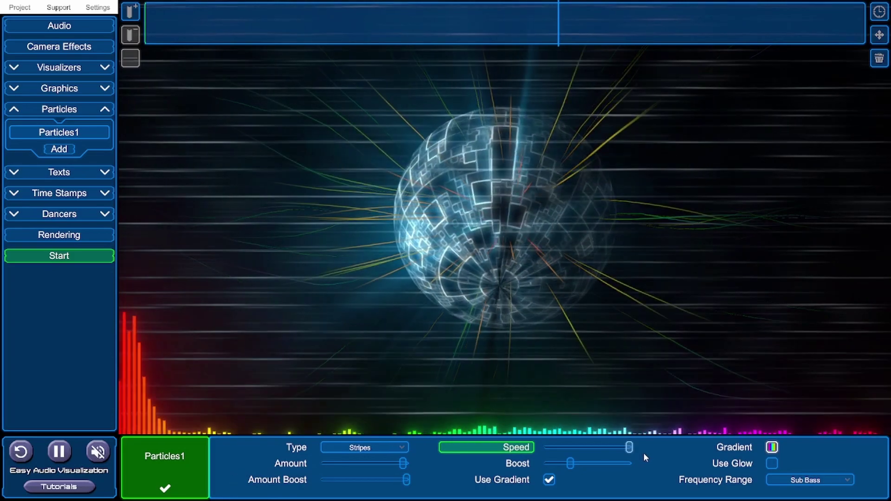
drag(580, 463, 625, 464)
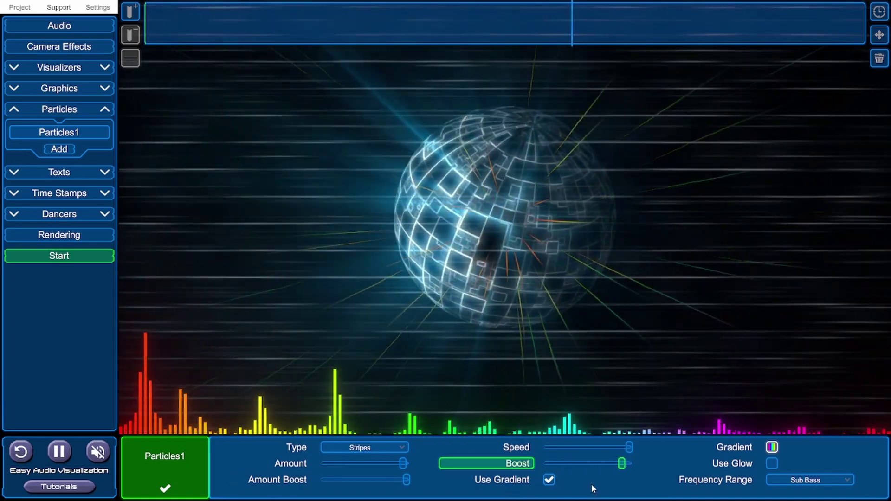
Turn off the stripes' gradient in favor of a single color and try the glow without keeping it
click(549, 481)
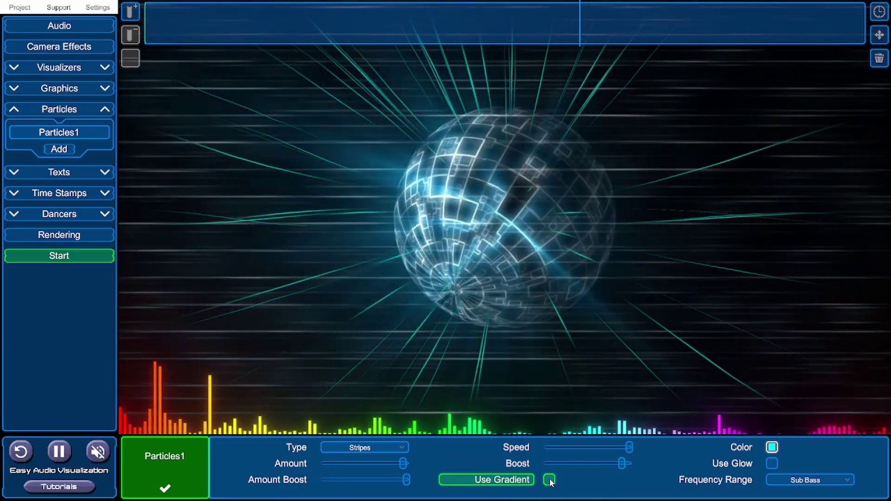
click(772, 463)
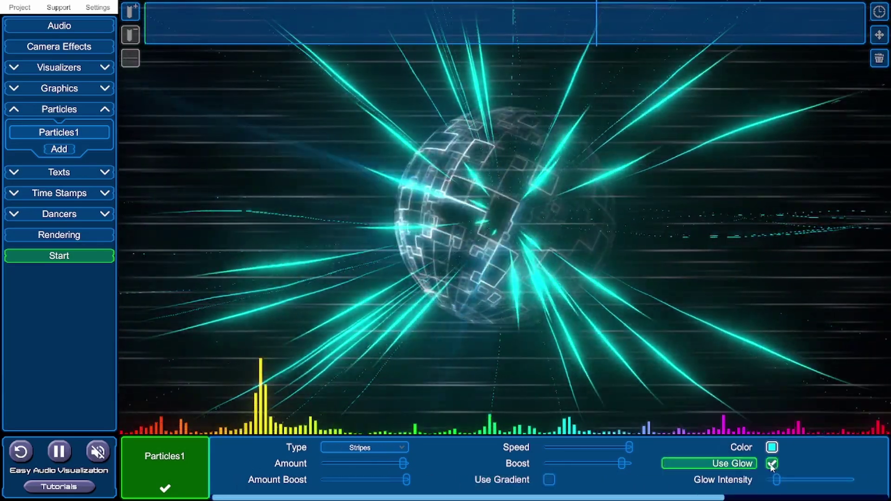
click(772, 464)
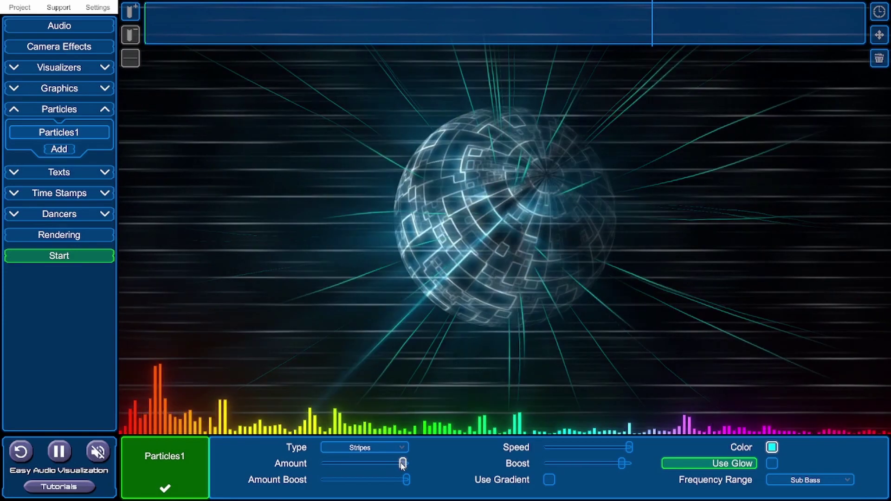
Set the stripes' amount to about two thirds, amount boost and boost to about half, and speed to about 60 percent of their ranges
drag(402, 464, 351, 463)
drag(407, 481, 364, 479)
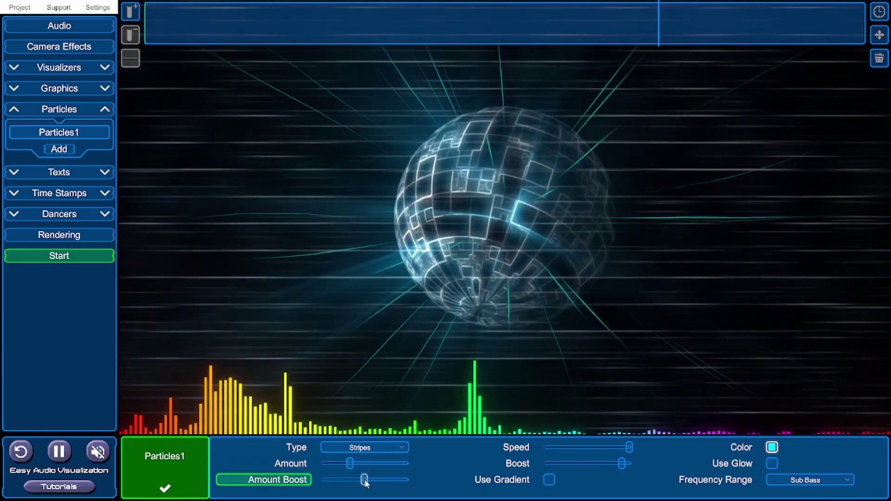
drag(621, 463, 593, 465)
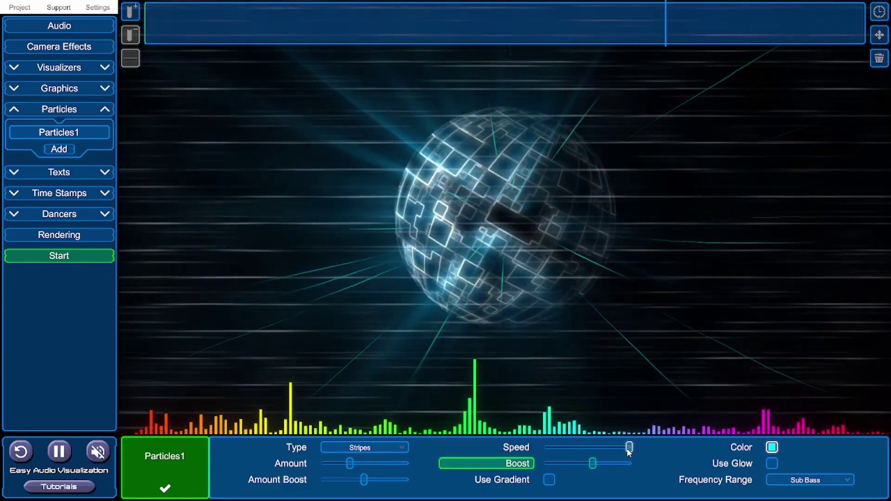
drag(350, 464, 381, 463)
drag(630, 447, 598, 447)
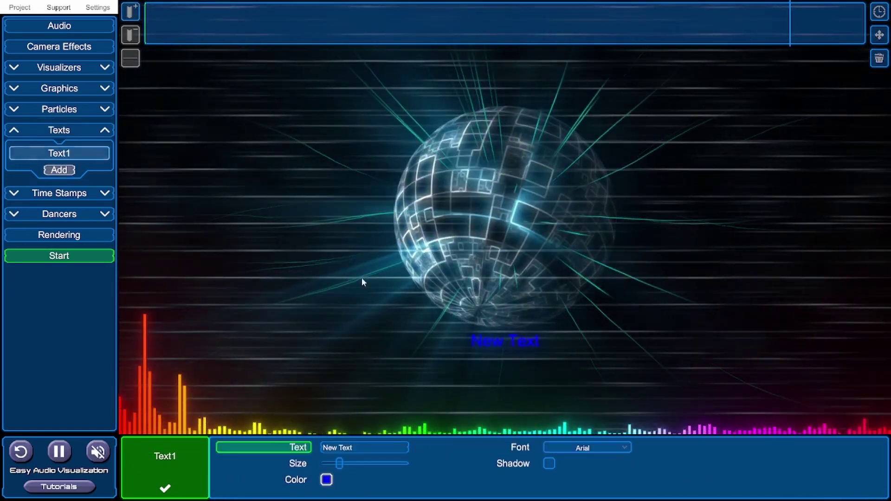
Resize the new text's box and center it below the globe, just above the visualizer bars
click(879, 34)
drag(537, 336, 630, 380)
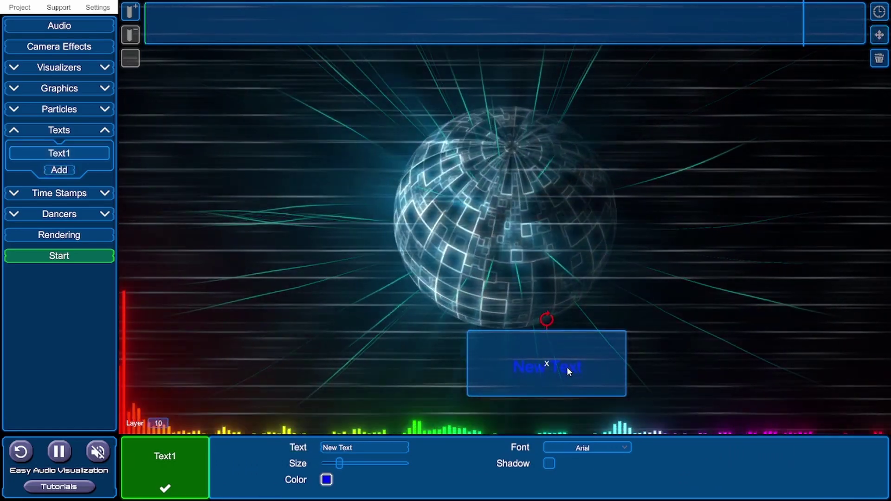
drag(567, 367, 522, 378)
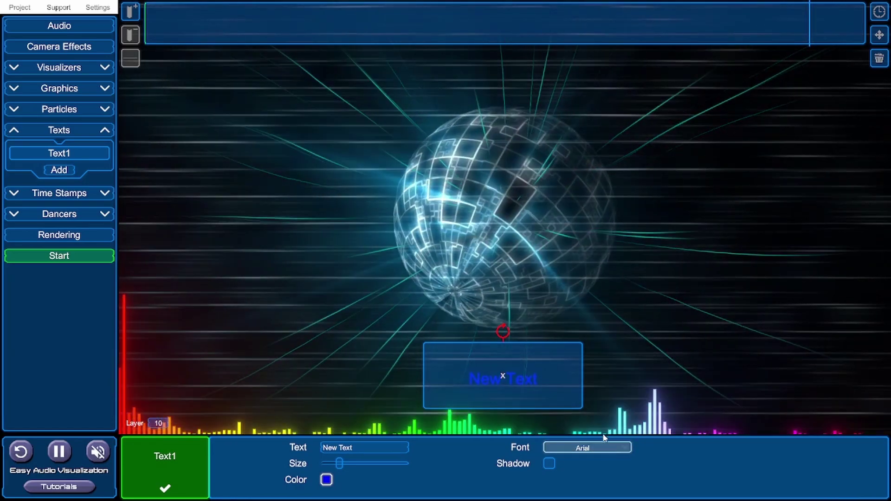
Change the text element to the artist's name in white, using the ROG FONTS font
click(588, 448)
scroll(635, 390, down, 1)
scroll(636, 416, down, 10)
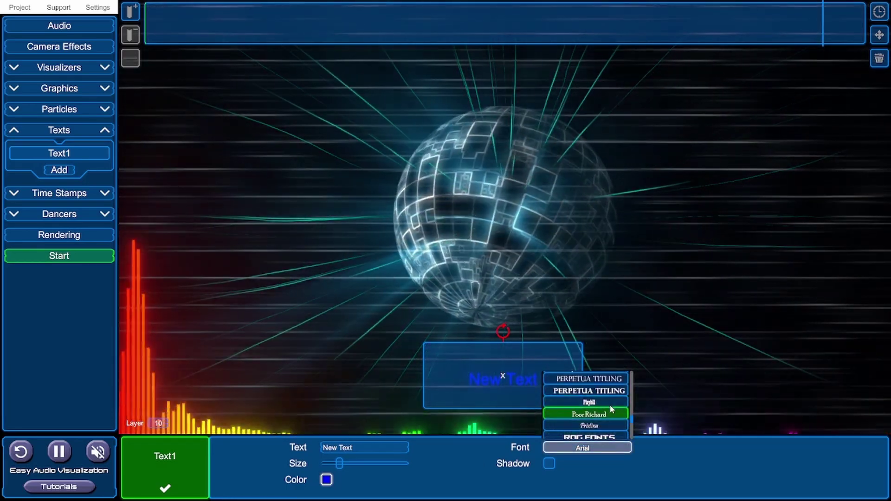
scroll(602, 406, down, 5)
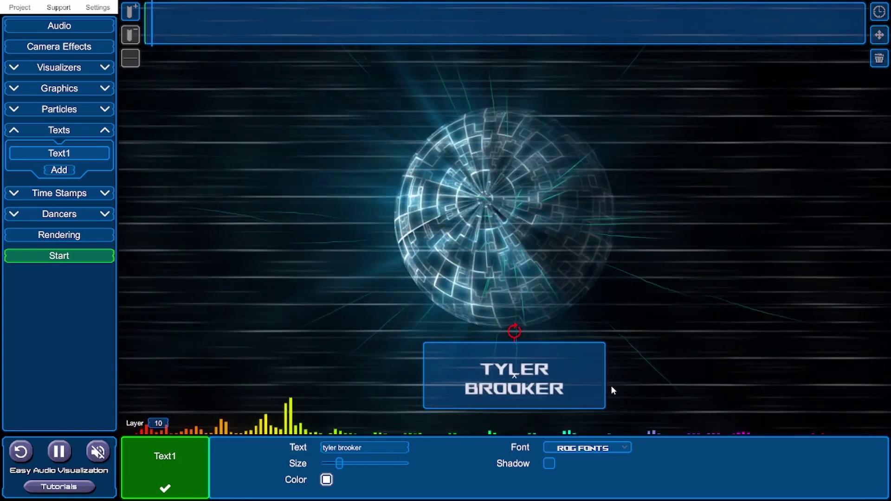
Widen the text box so the name fits on one line and recenter it below the globe
drag(611, 390, 726, 388)
drag(571, 392, 521, 393)
click(747, 213)
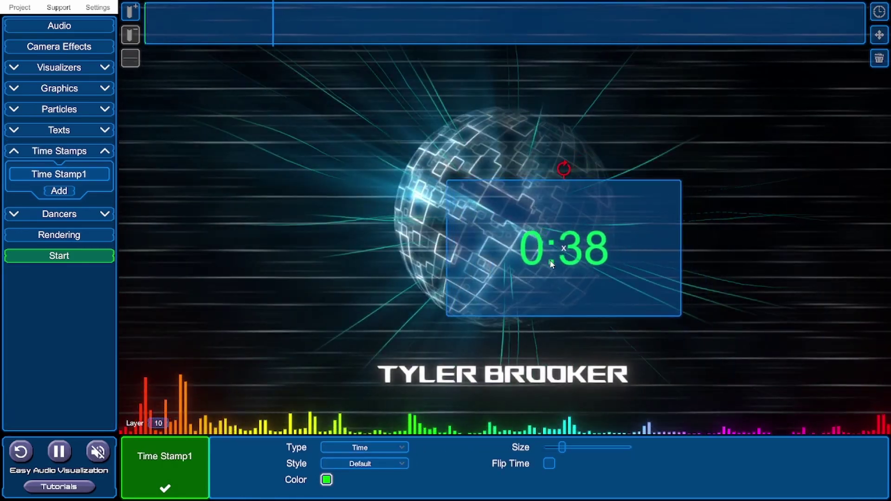
Try placing a time stamp over the empty background to the right of the globe
drag(555, 257, 734, 225)
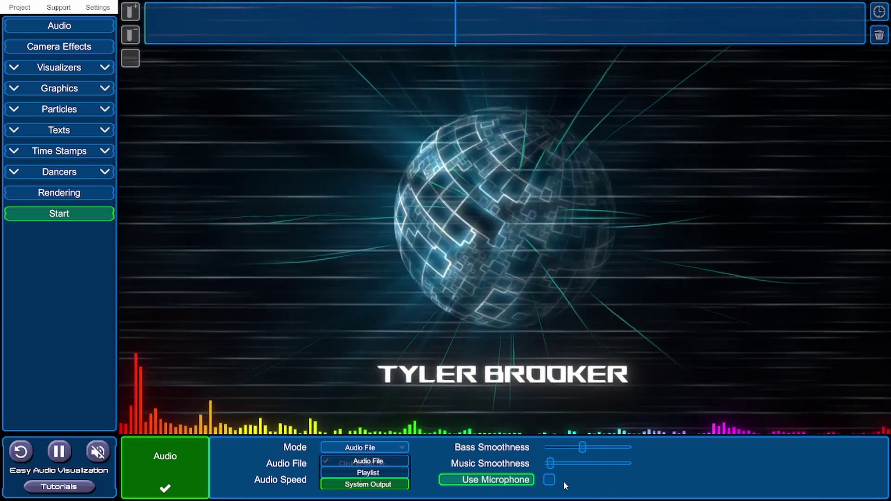
Try the audio's music smoothness at about half and at its minimum, and settle it just above the minimum
click(549, 463)
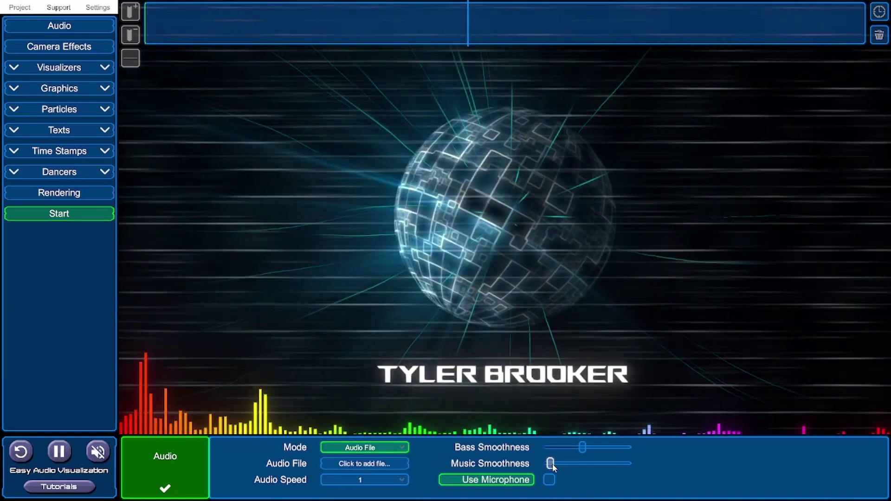
drag(553, 463, 590, 463)
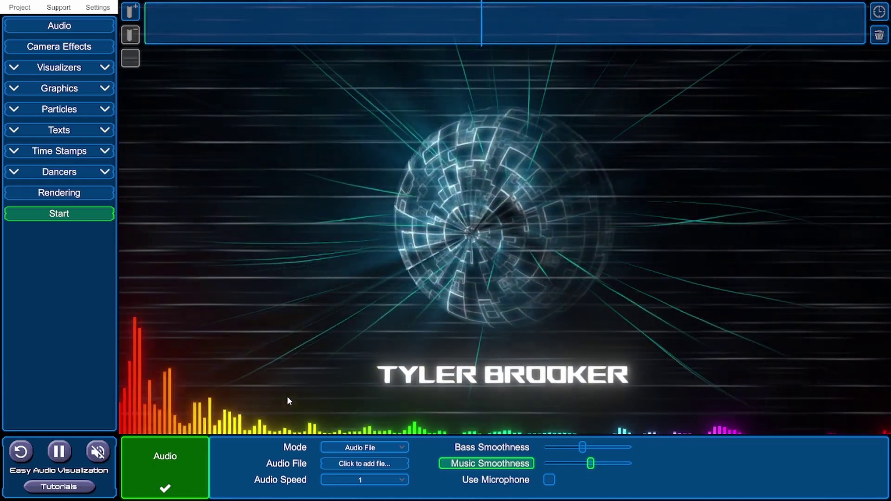
click(338, 33)
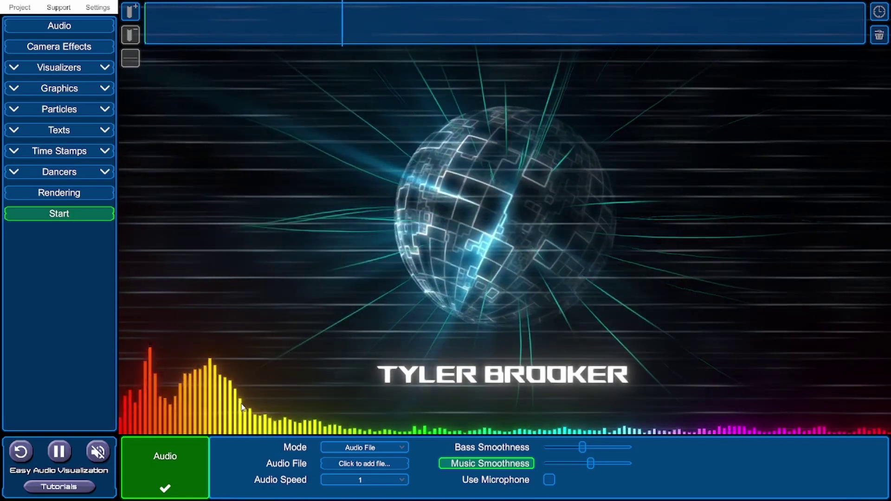
drag(591, 466, 540, 464)
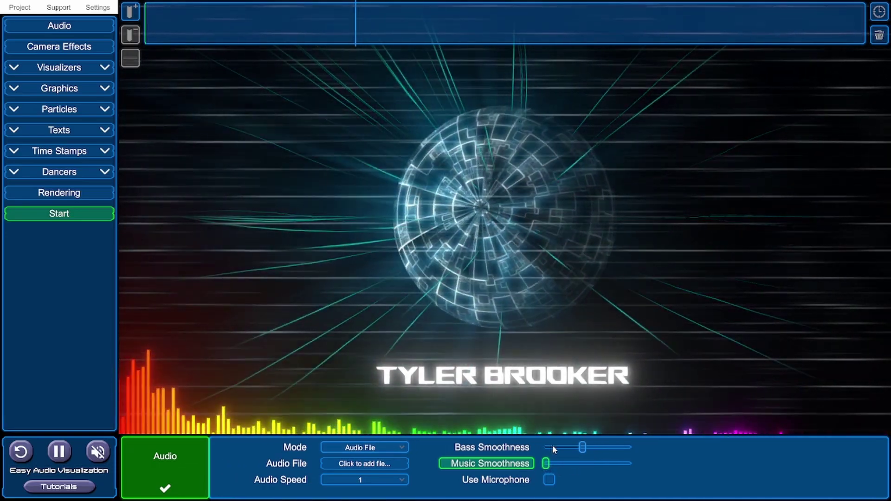
drag(547, 465, 551, 463)
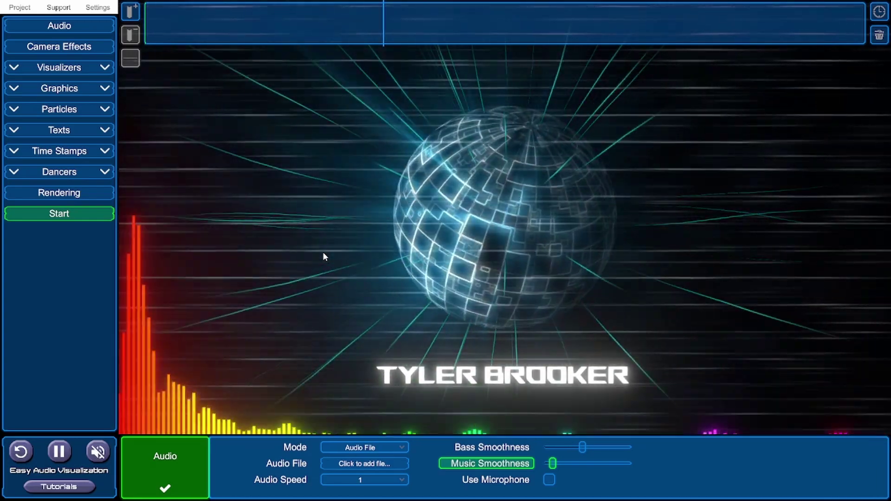
Bring up the rendering settings, then mute the preview audio and restart playback from the beginning
click(59, 193)
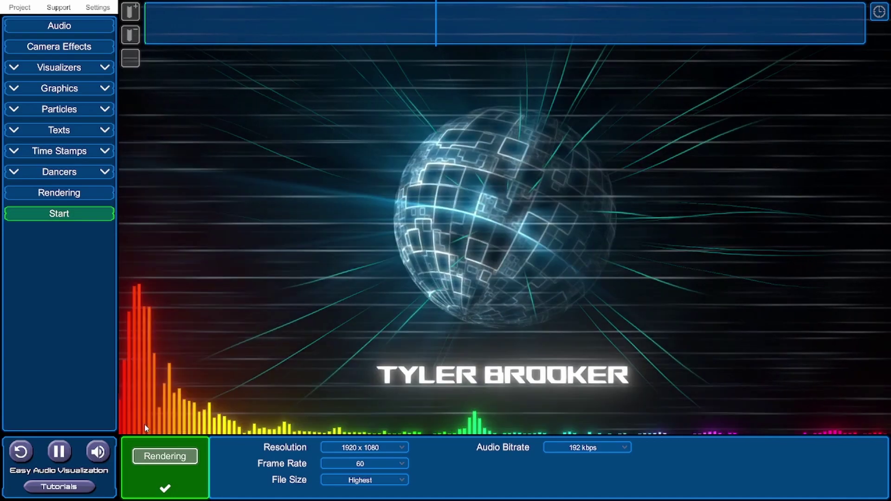
click(99, 452)
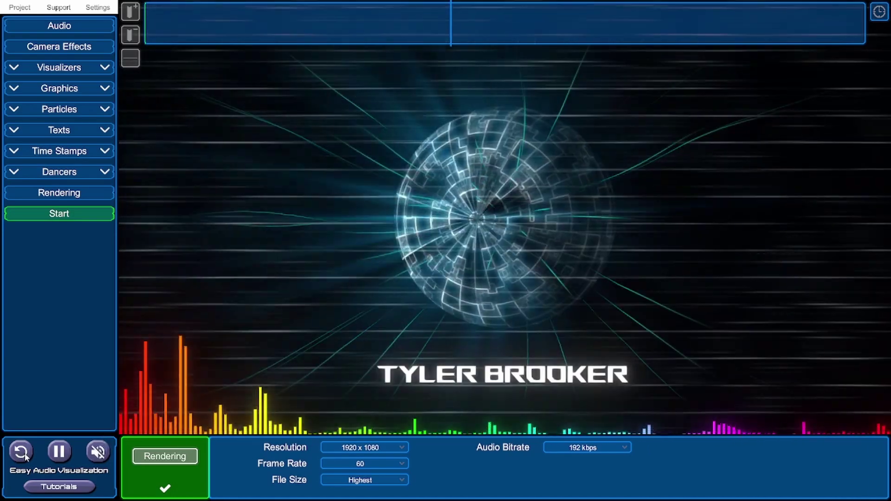
click(20, 452)
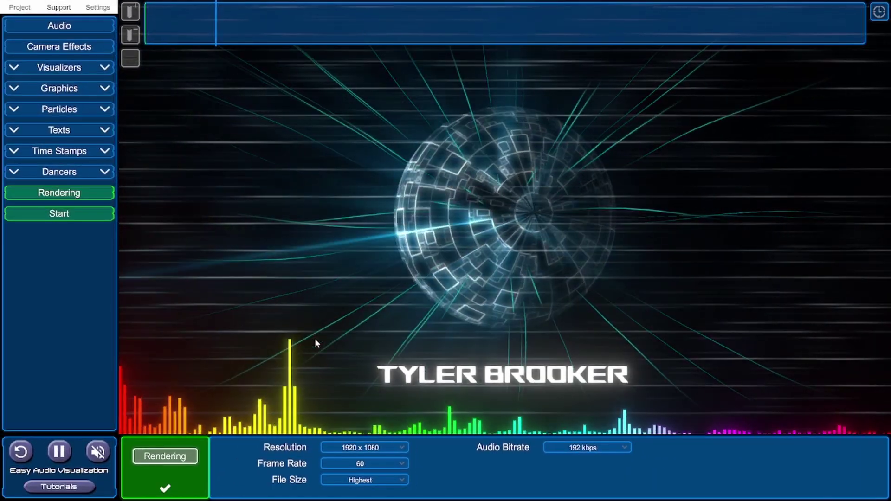
Review the choices for the render's resolution, frame rate, audio bitrate, and file size without changing them
click(394, 447)
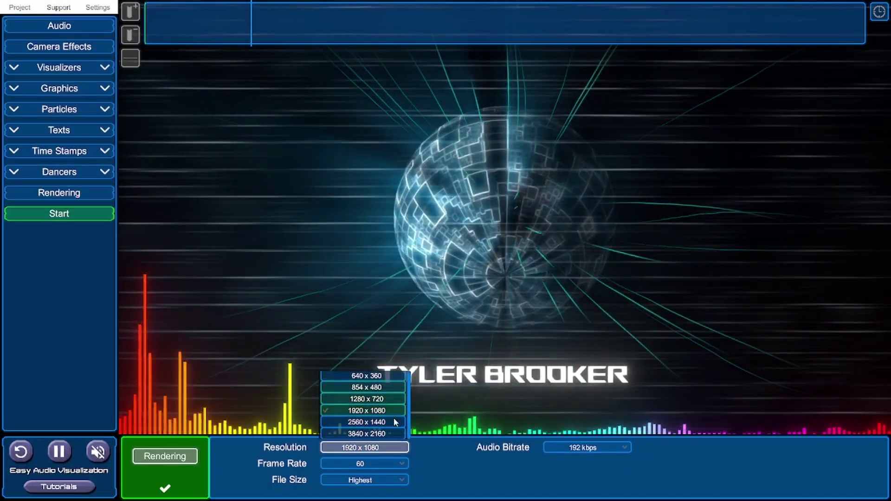
click(391, 460)
click(472, 452)
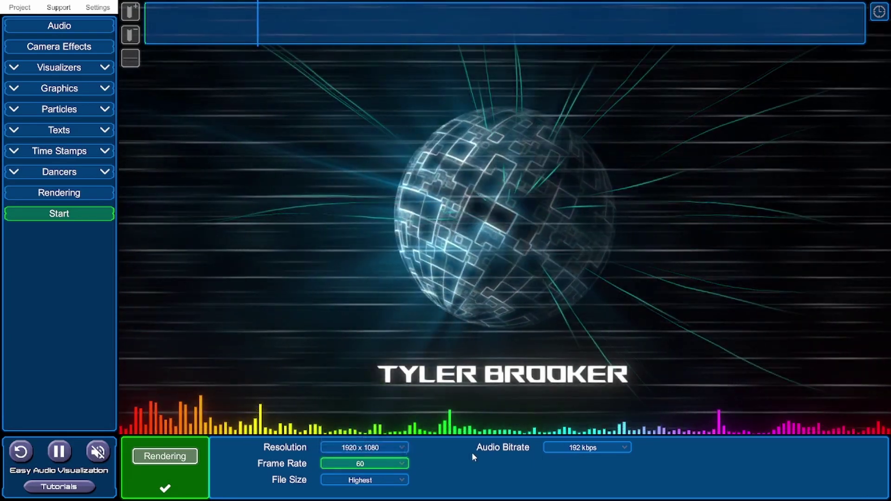
click(576, 448)
scroll(585, 417, down, 1)
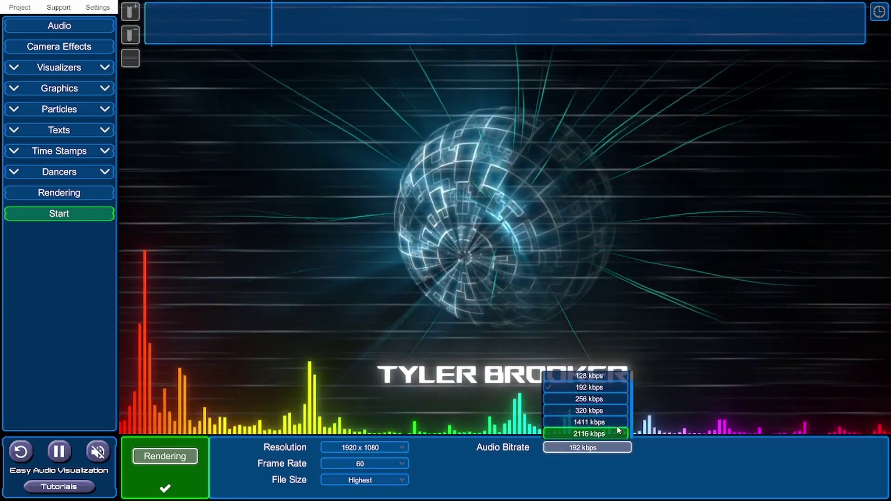
click(529, 472)
click(380, 480)
scroll(381, 444, down, 2)
scroll(383, 444, up, 2)
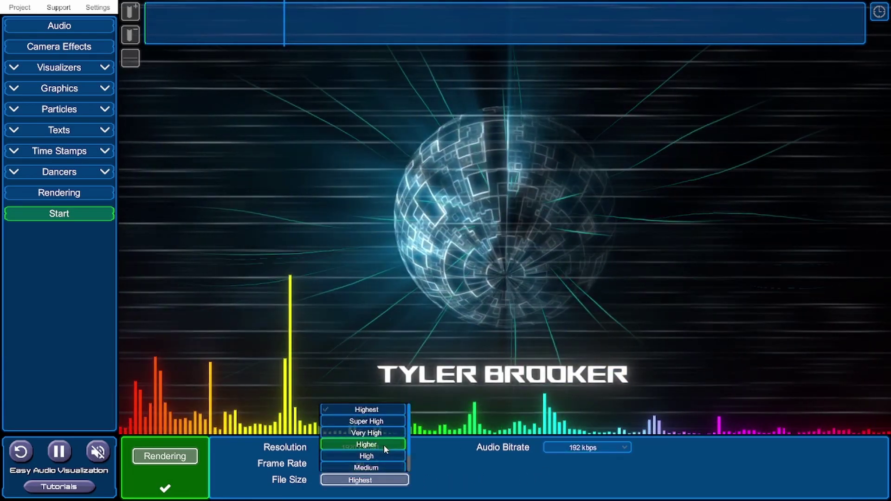
scroll(385, 441, down, 2)
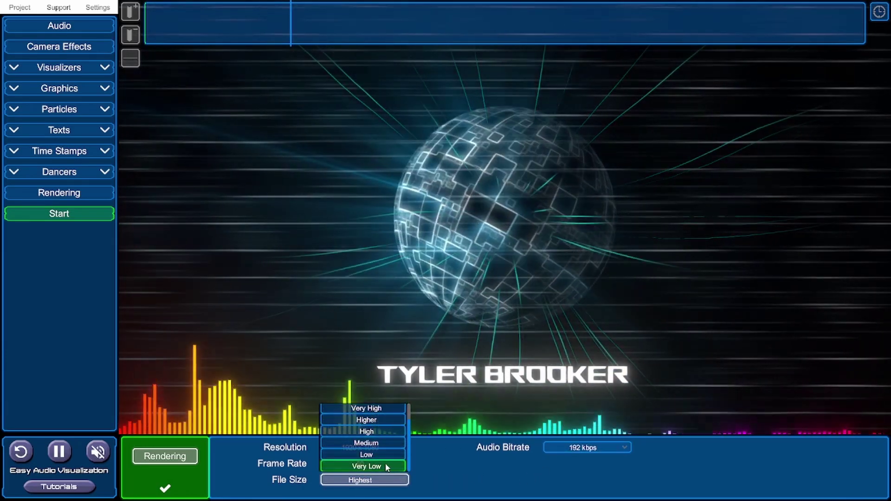
click(427, 454)
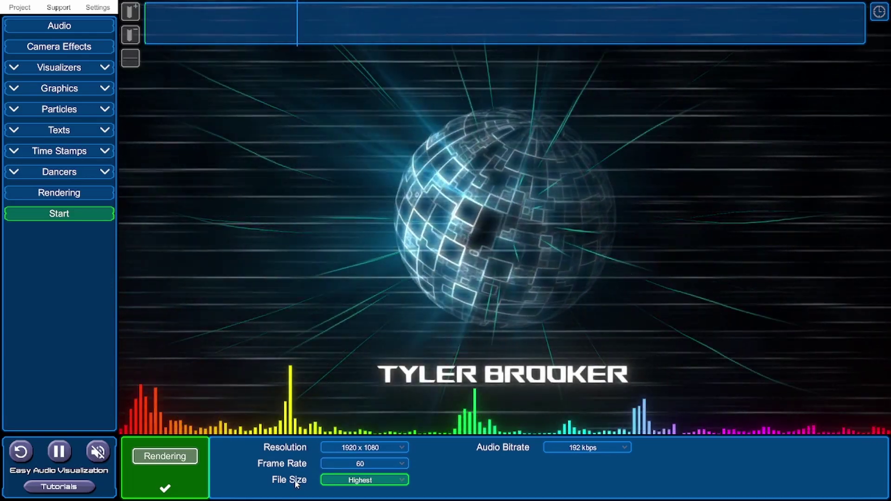
mouse_move(294, 484)
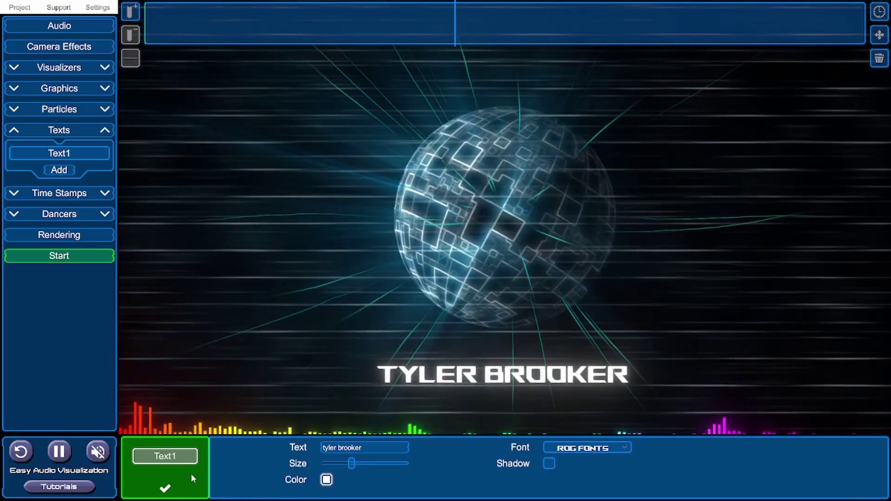
Disable the text element and enable it again
click(186, 477)
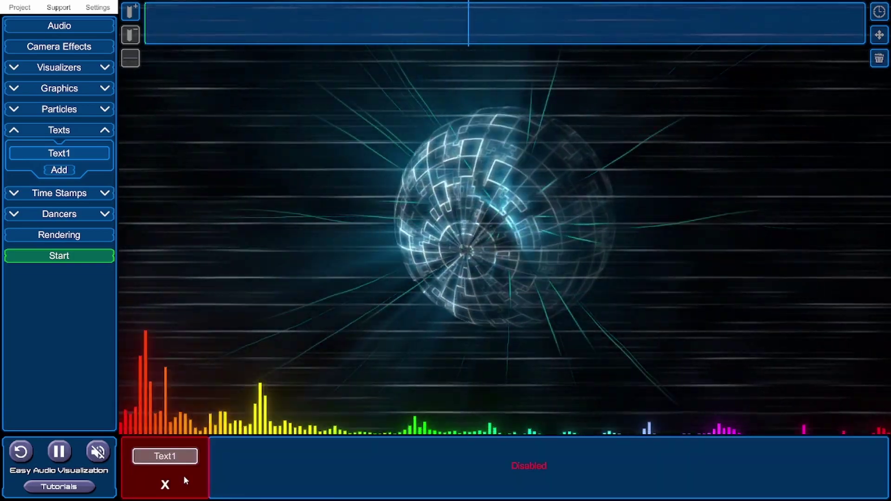
click(183, 477)
Review the application settings, including the display mode and resolution, and close them without changes
click(98, 7)
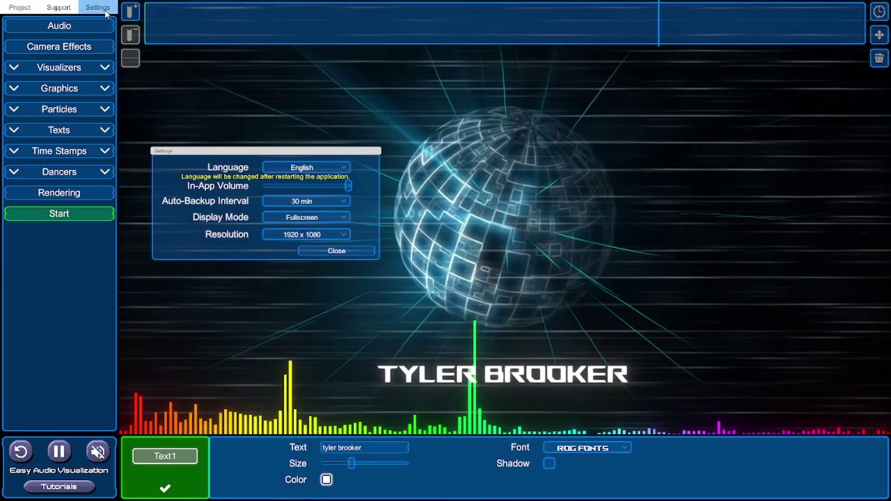
drag(277, 149, 305, 136)
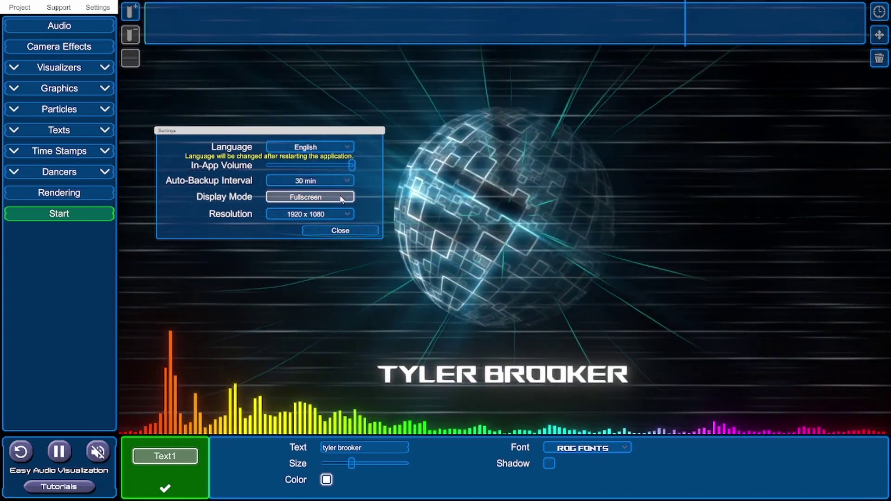
click(341, 197)
click(365, 199)
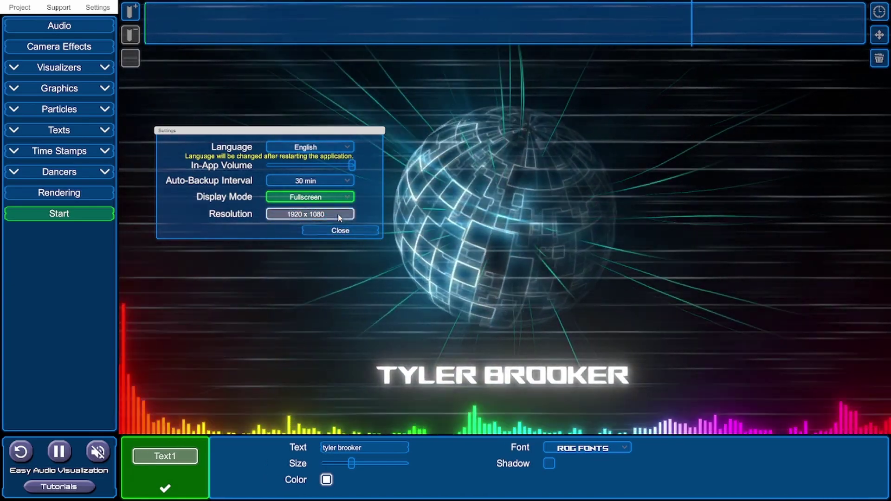
click(354, 231)
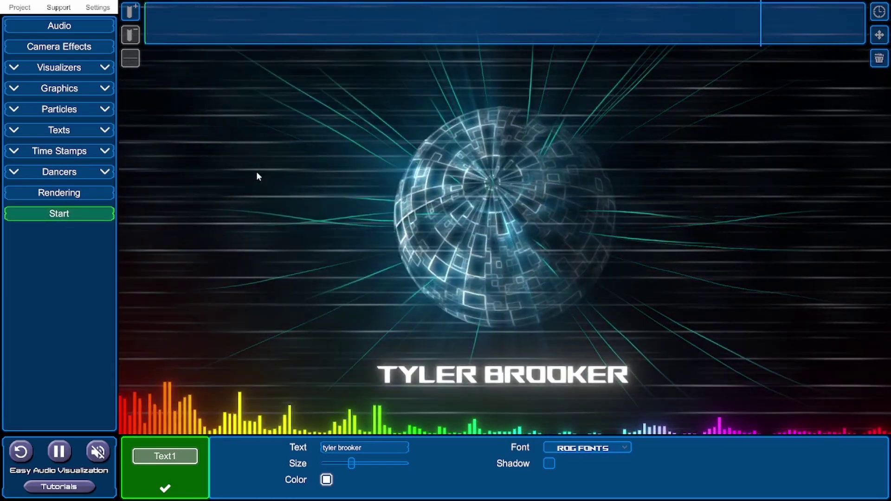
Start saving the project as a new file
click(25, 8)
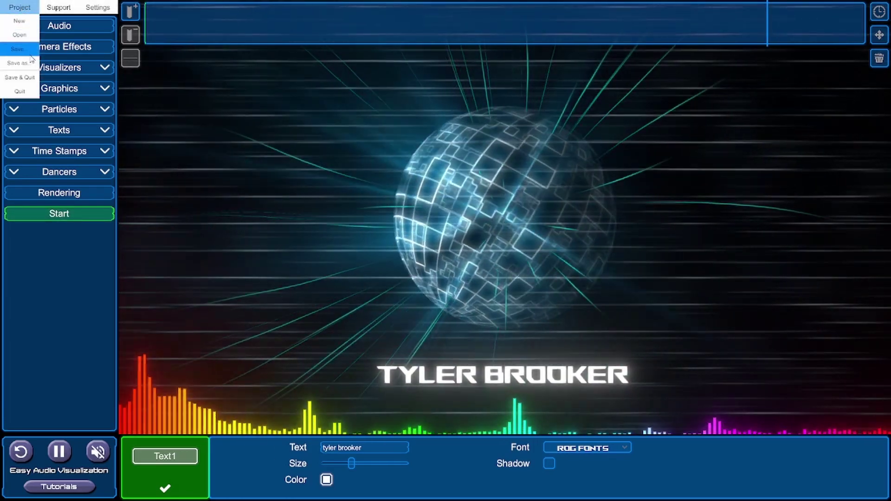
click(18, 63)
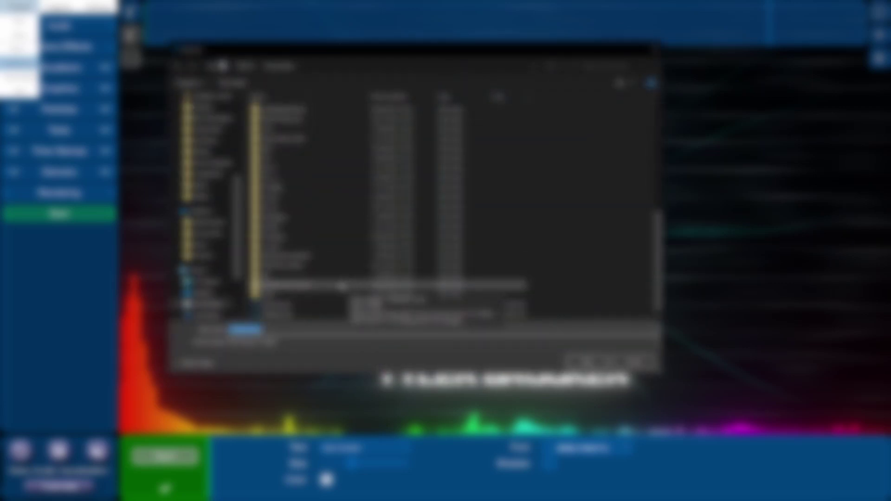